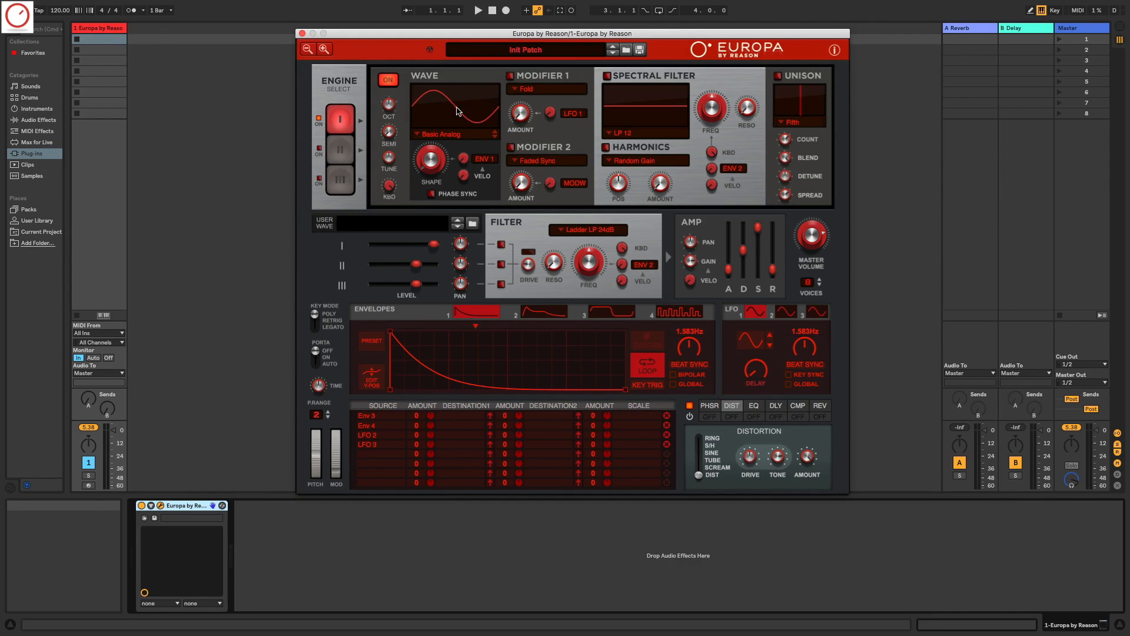
Step: Select the Basic Analog wave for engine 1 and sweep its Shape, ending at 0%
{"action": "left_click", "coordinate": [455, 136]}
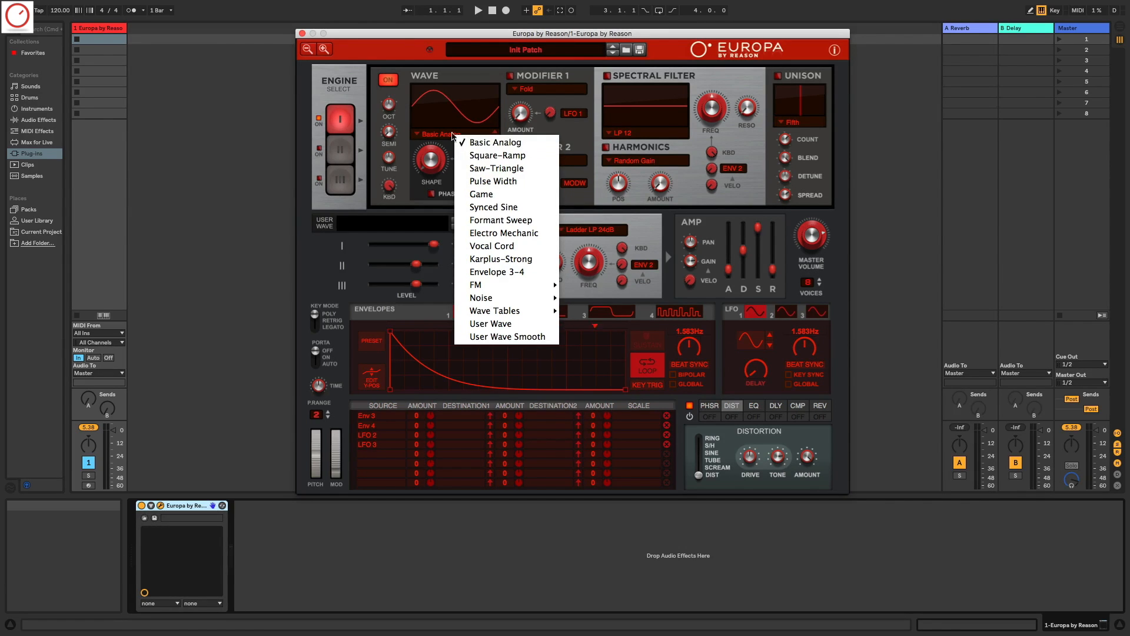
{"action": "left_click", "coordinate": [457, 140]}
{"action": "left_click_drag", "start_coordinate": [432, 162], "coordinate": [456, 200]}
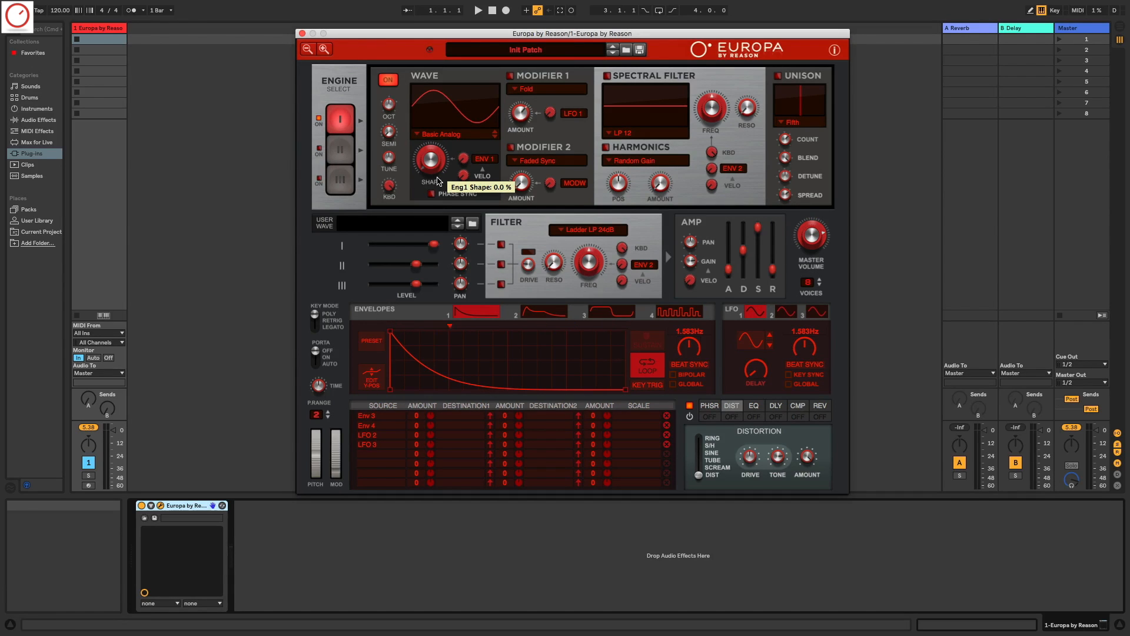
Step: Switch engine 1's wave to Game and sweep its Shape, ending at 0%
{"action": "left_click", "coordinate": [449, 134]}
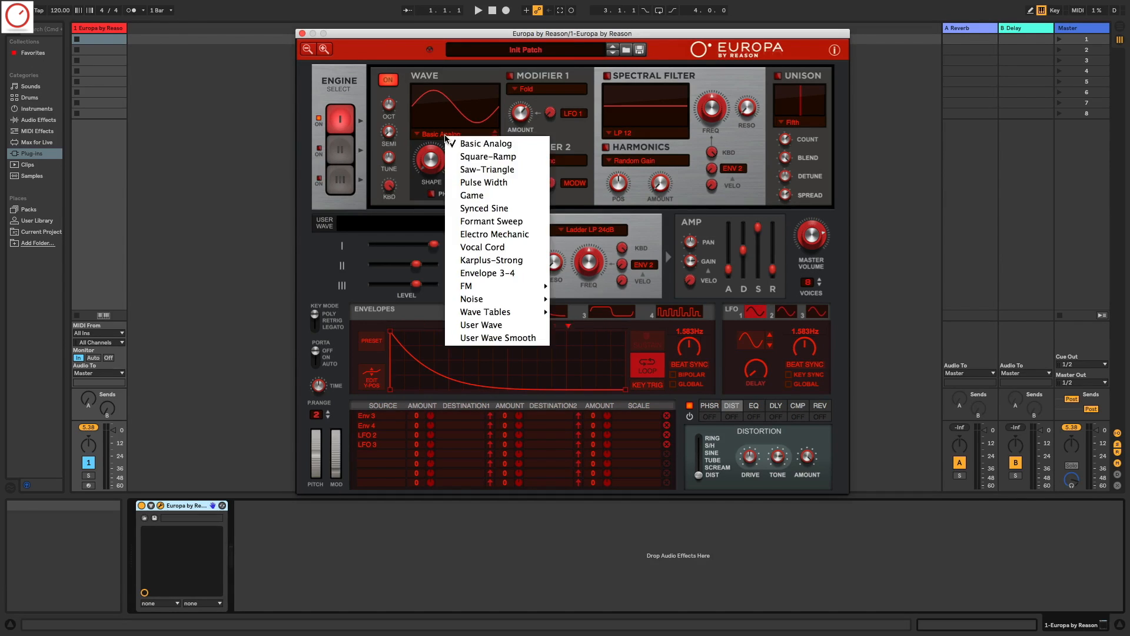
{"action": "left_click", "coordinate": [464, 194]}
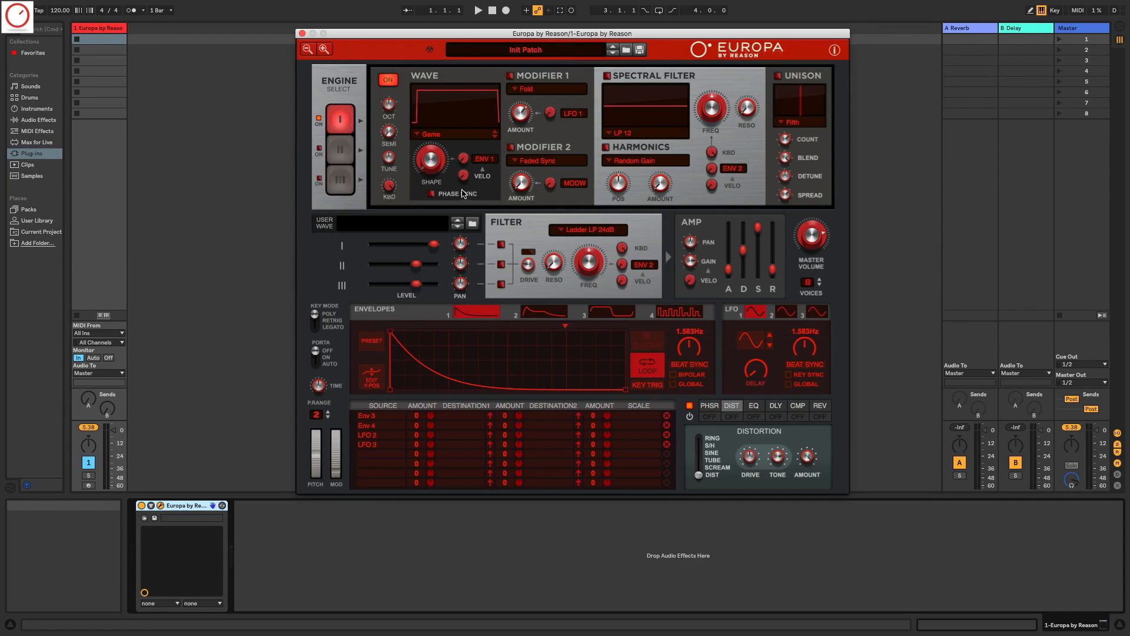
{"action": "left_click_drag", "start_coordinate": [424, 163], "coordinate": [448, 167]}
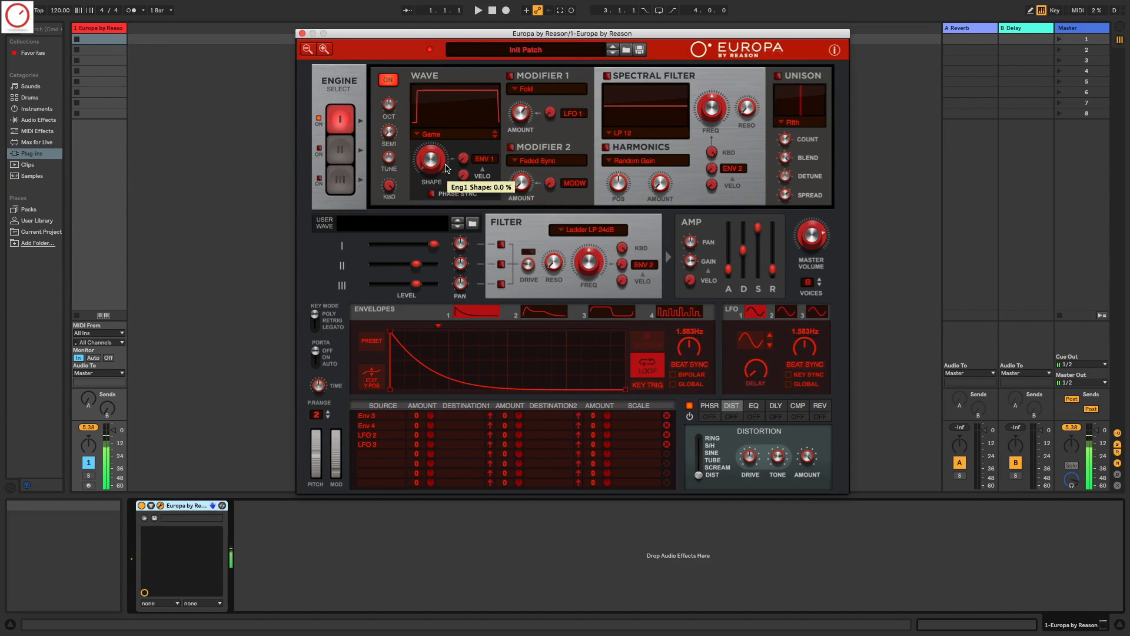
Step: Switch engine 1's wave to Formant Sweep and vary its Shape
{"action": "left_click", "coordinate": [443, 137]}
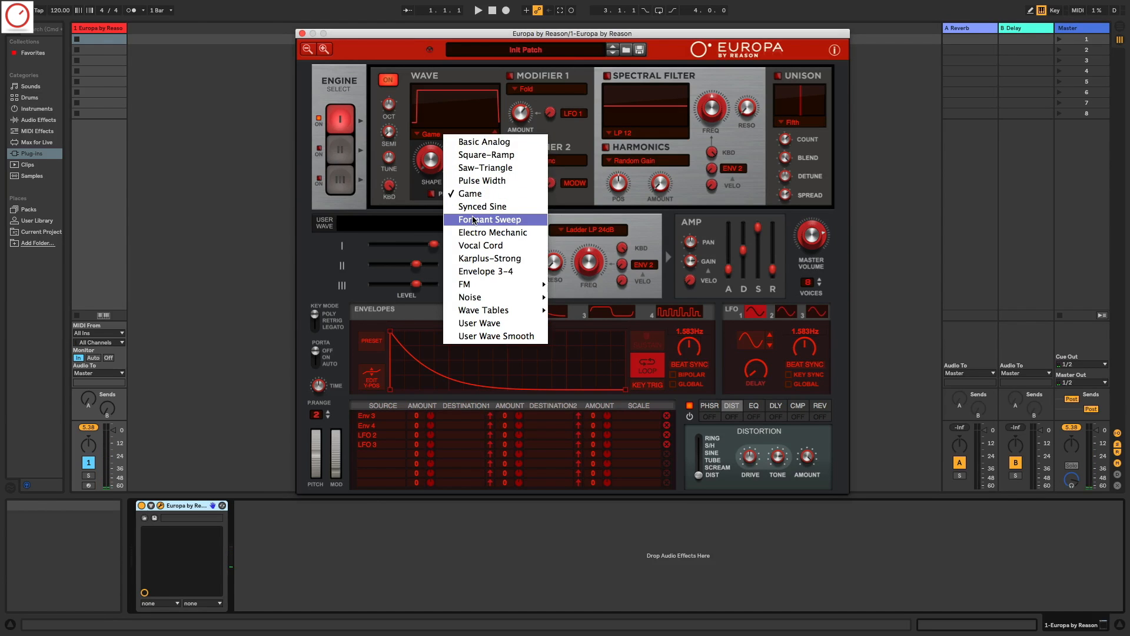
{"action": "left_click", "coordinate": [471, 219]}
{"action": "left_click_drag", "start_coordinate": [437, 164], "coordinate": [443, 140]}
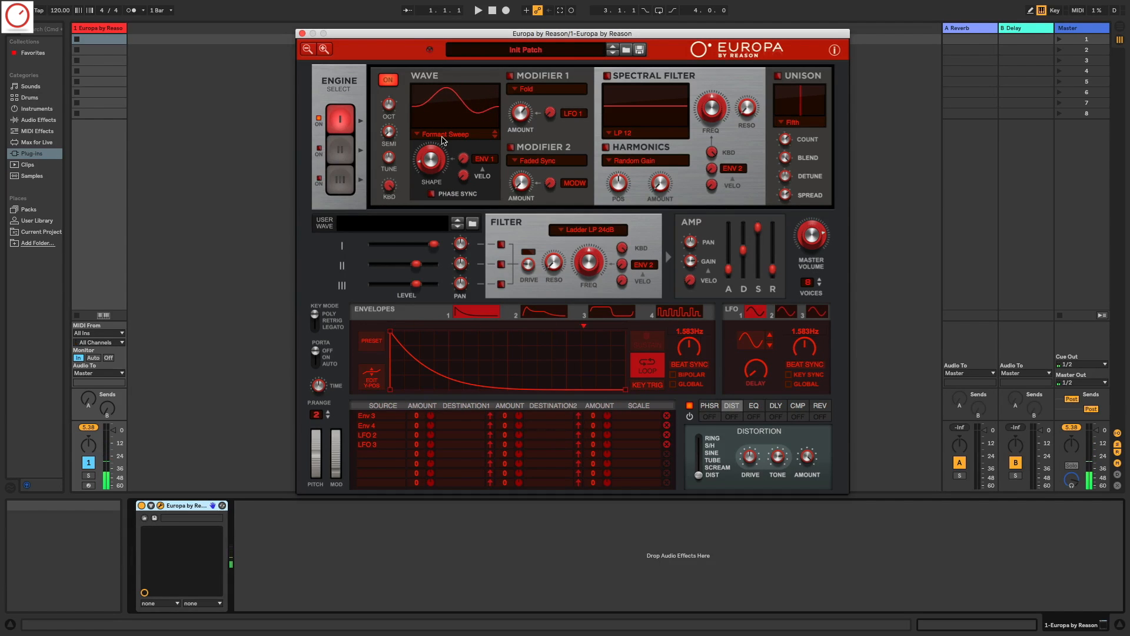
Step: Switch engine 1's wave to Karplus-Strong and sweep its Shape up and down several times
{"action": "left_click", "coordinate": [442, 136]}
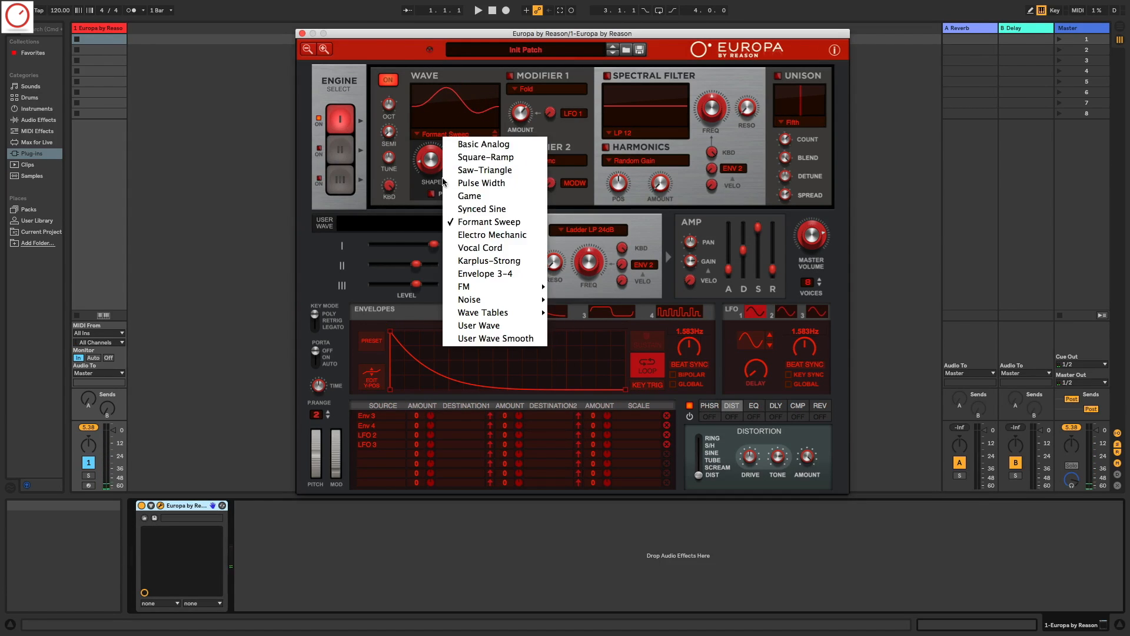
{"action": "left_click", "coordinate": [475, 260]}
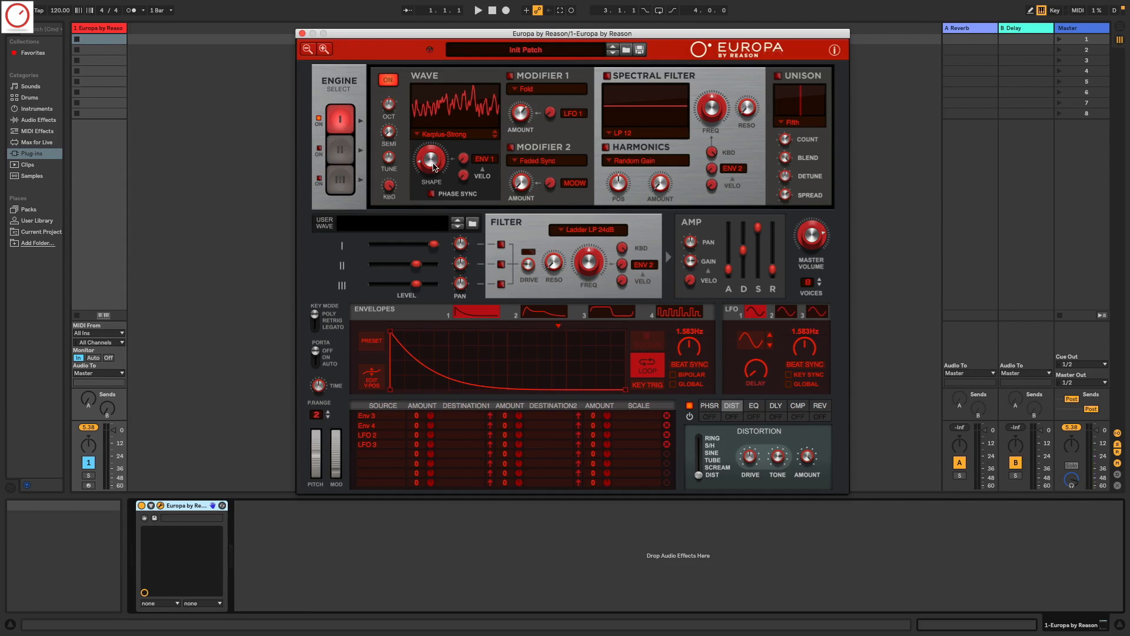
{"action": "left_click_drag", "start_coordinate": [434, 166], "coordinate": [433, 185]}
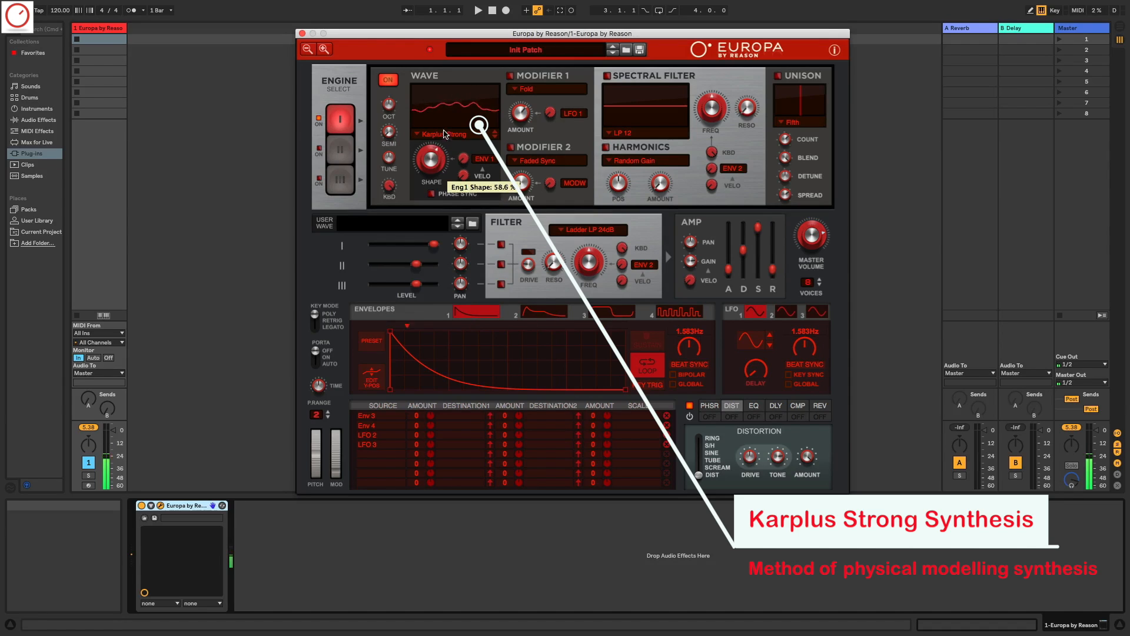
{"action": "left_click_drag", "start_coordinate": [438, 154], "coordinate": [434, 226]}
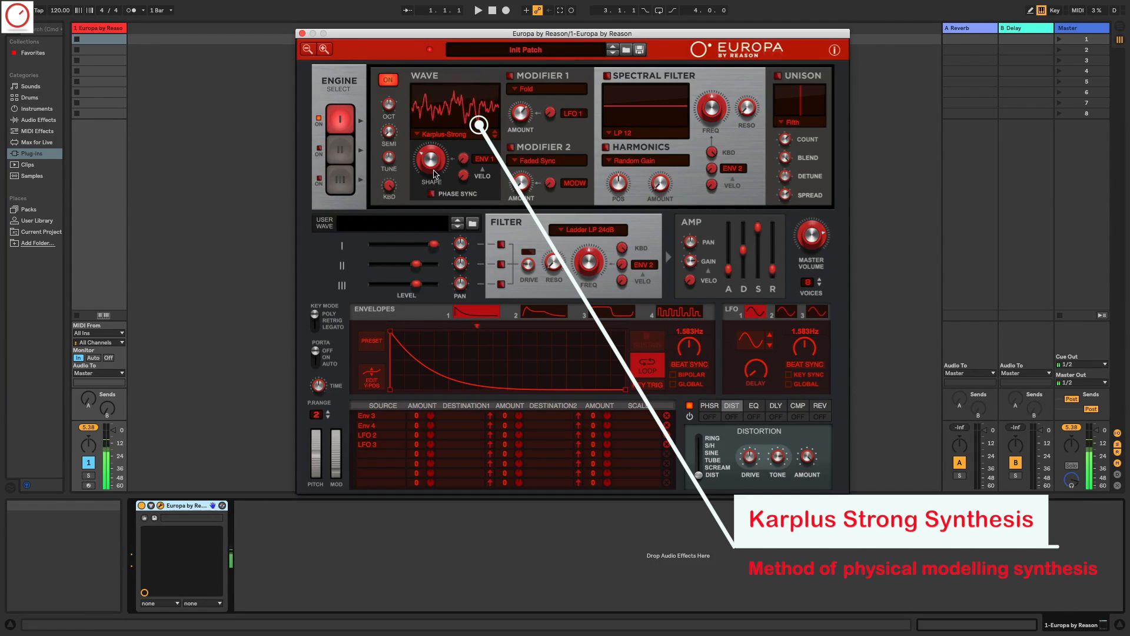
{"action": "left_click_drag", "start_coordinate": [434, 174], "coordinate": [470, 199]}
Step: Switch engine 1's wave to FM Ratio 1:2 and vary its Shape
{"action": "left_click", "coordinate": [457, 136]}
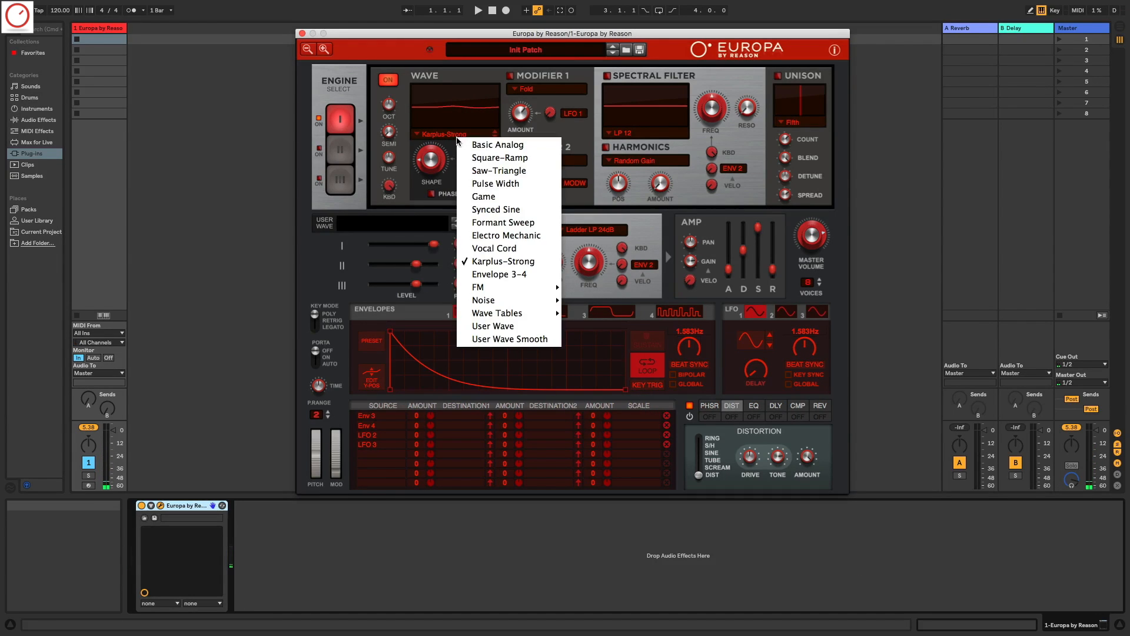
{"action": "mouse_move", "coordinate": [498, 286]}
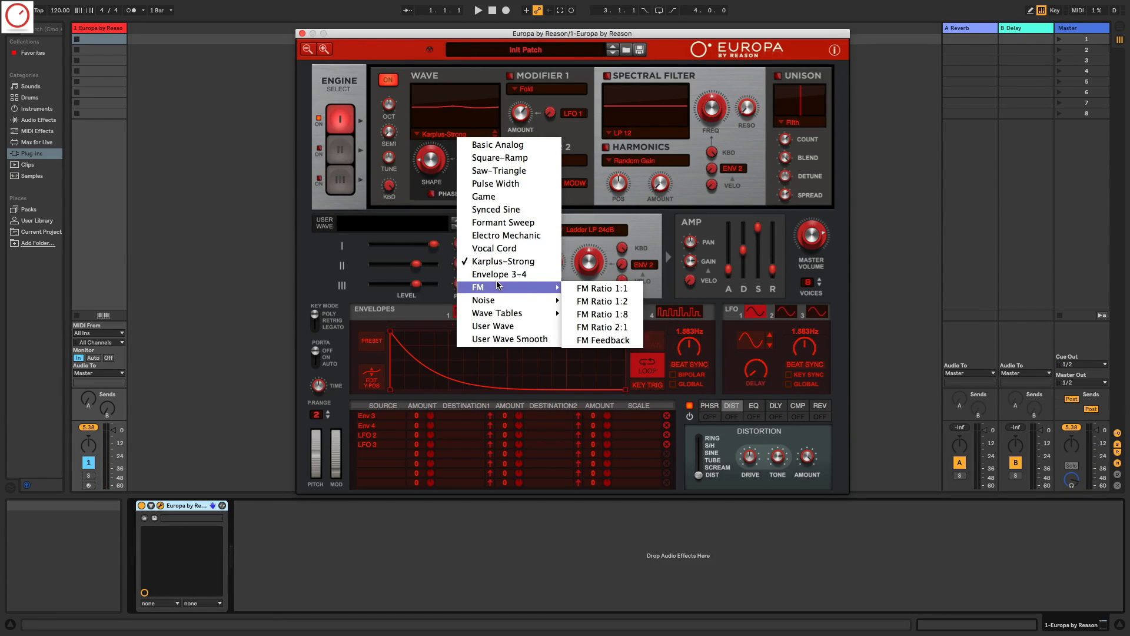
{"action": "left_click", "coordinate": [601, 301]}
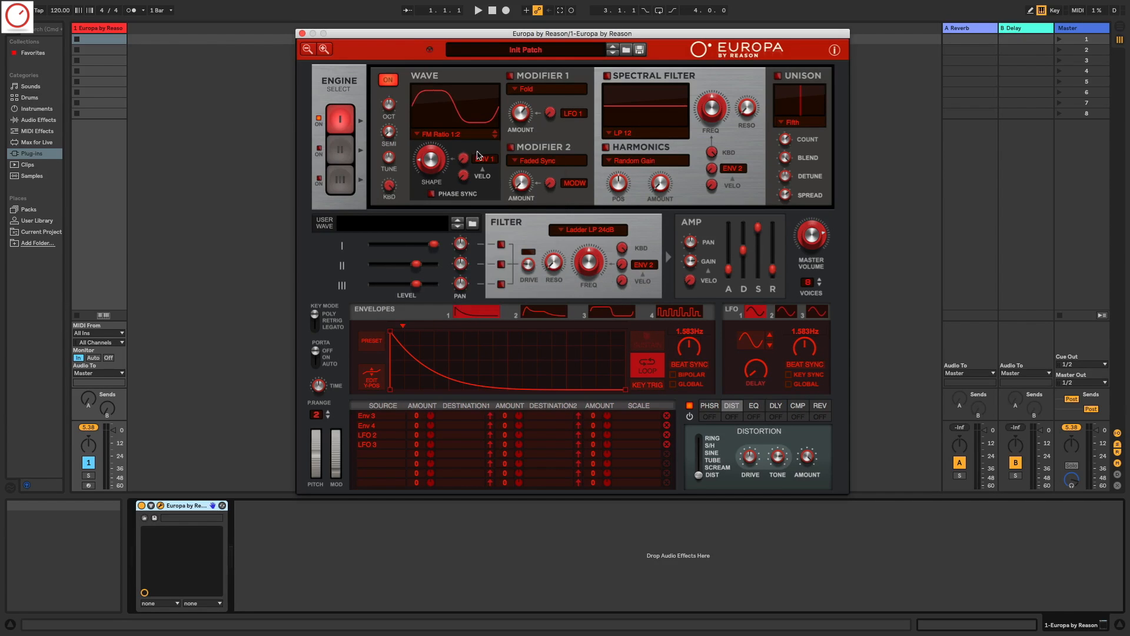
{"action": "left_click_drag", "start_coordinate": [432, 159], "coordinate": [456, 155]}
Step: Switch engine 1's wave to the Complex wave table and raise its Shape to about 84%
{"action": "left_click", "coordinate": [455, 134]}
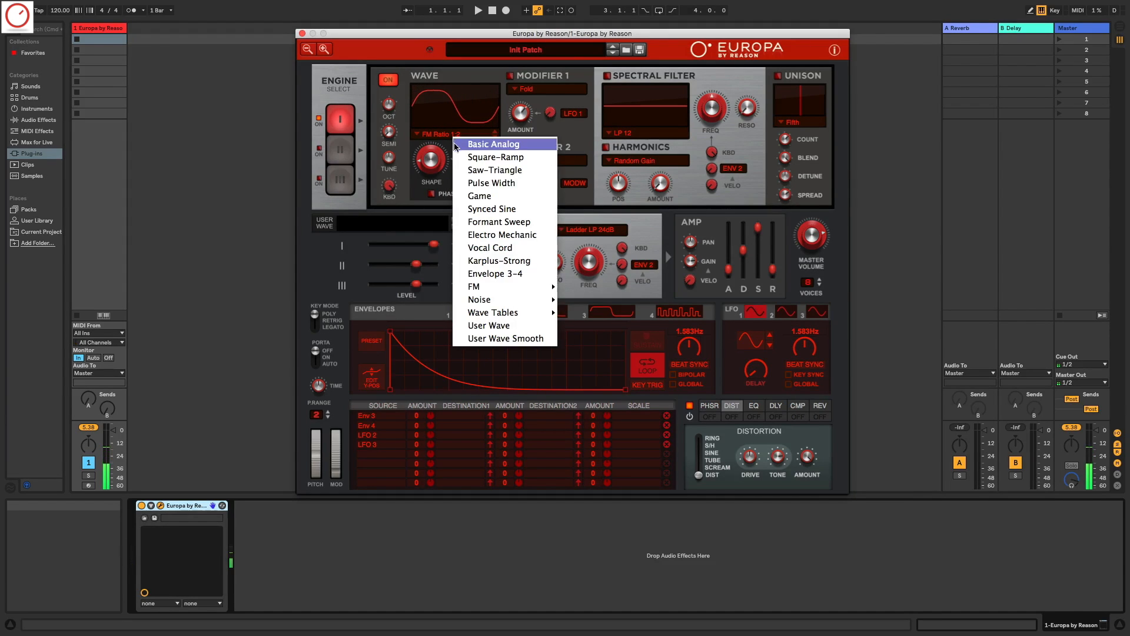
{"action": "mouse_move", "coordinate": [510, 313]}
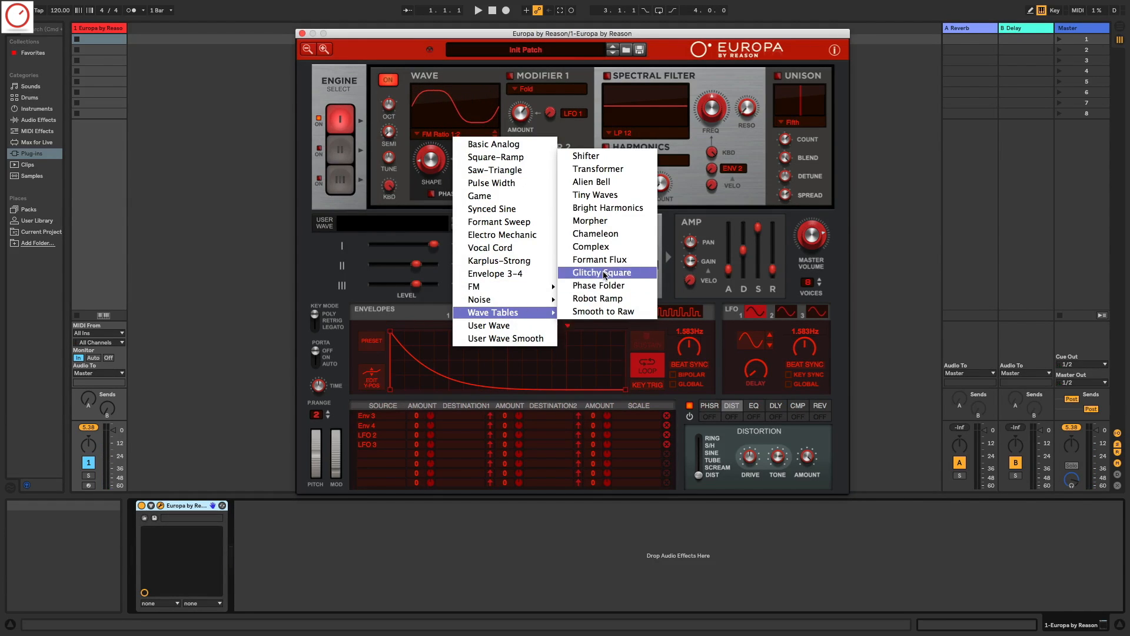
{"action": "left_click", "coordinate": [606, 249]}
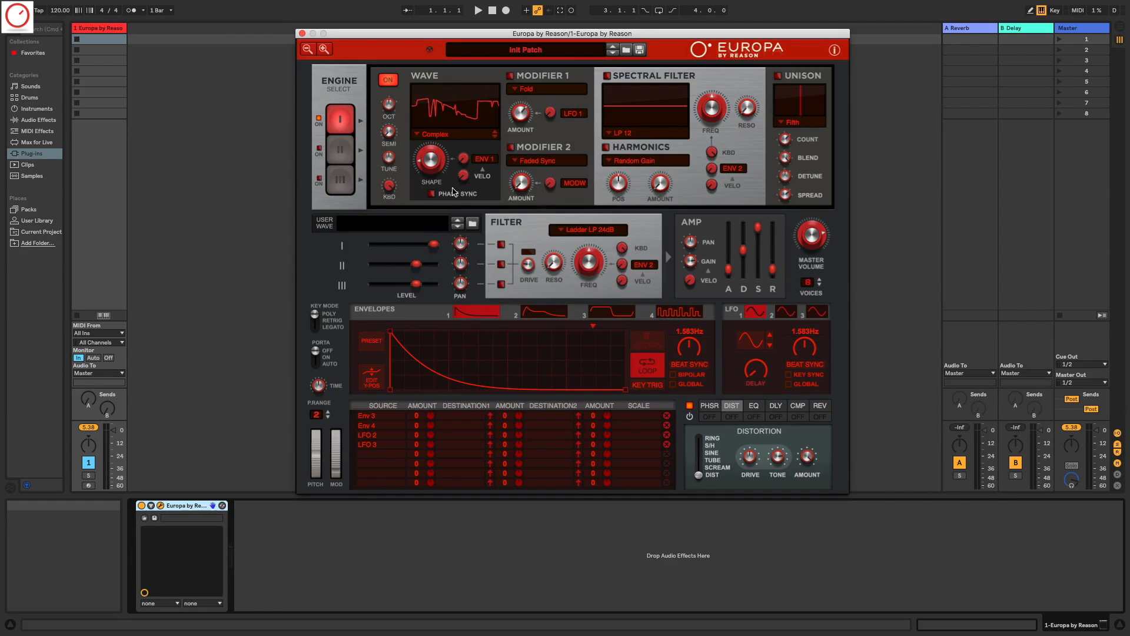
{"action": "left_click_drag", "start_coordinate": [436, 157], "coordinate": [461, 66]}
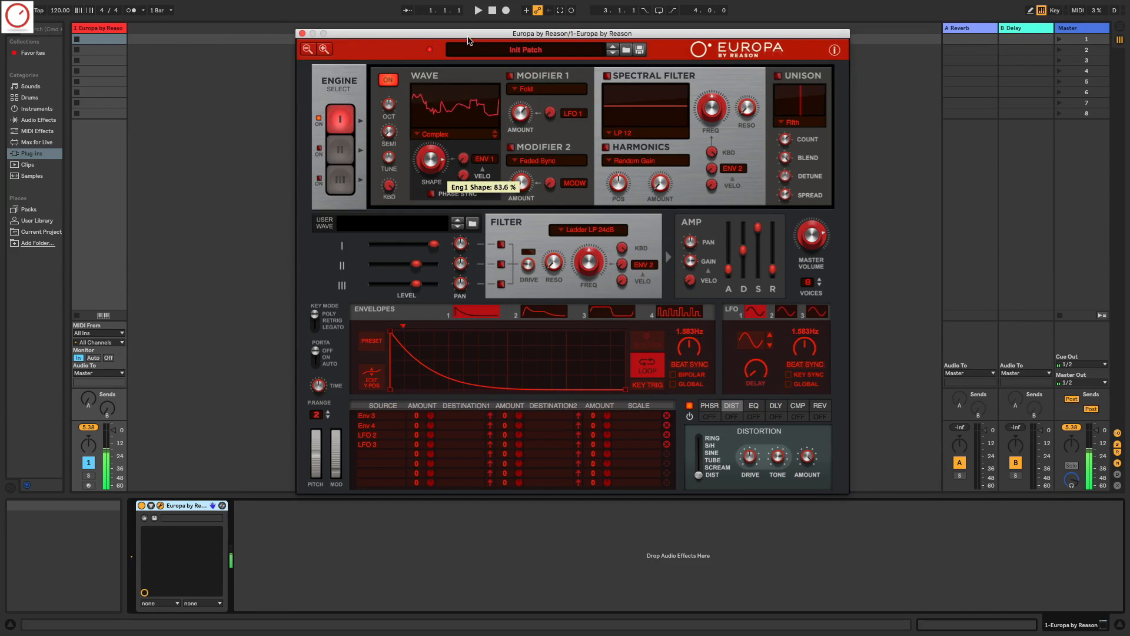
Step: Load MonoPiano.aif as the user wave
{"action": "left_click", "coordinate": [446, 137]}
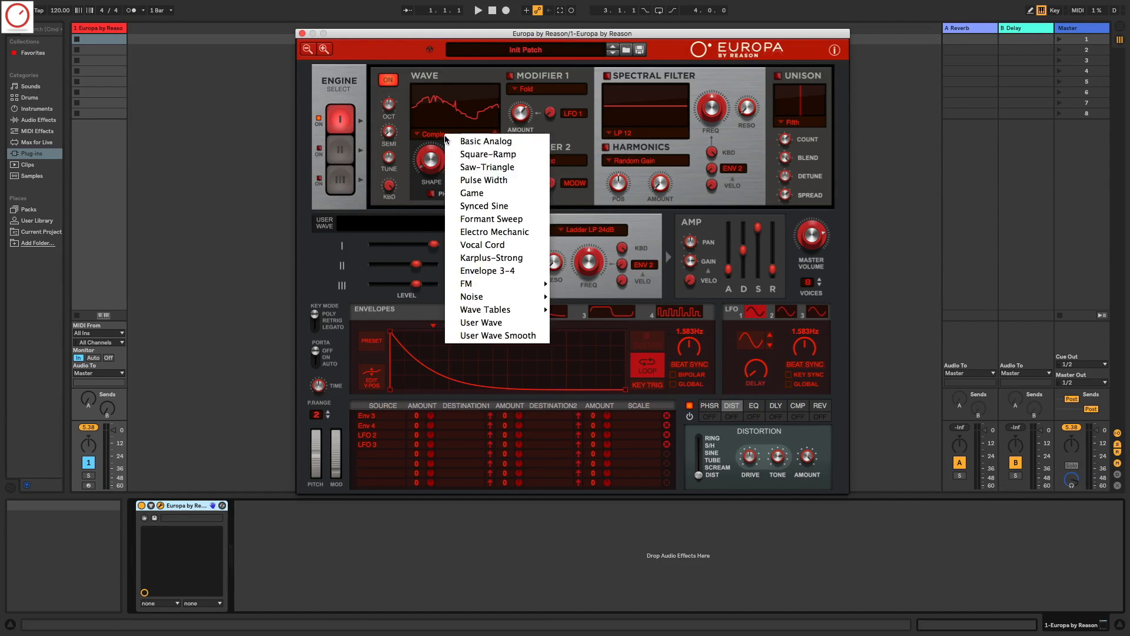
{"action": "left_click", "coordinate": [490, 322]}
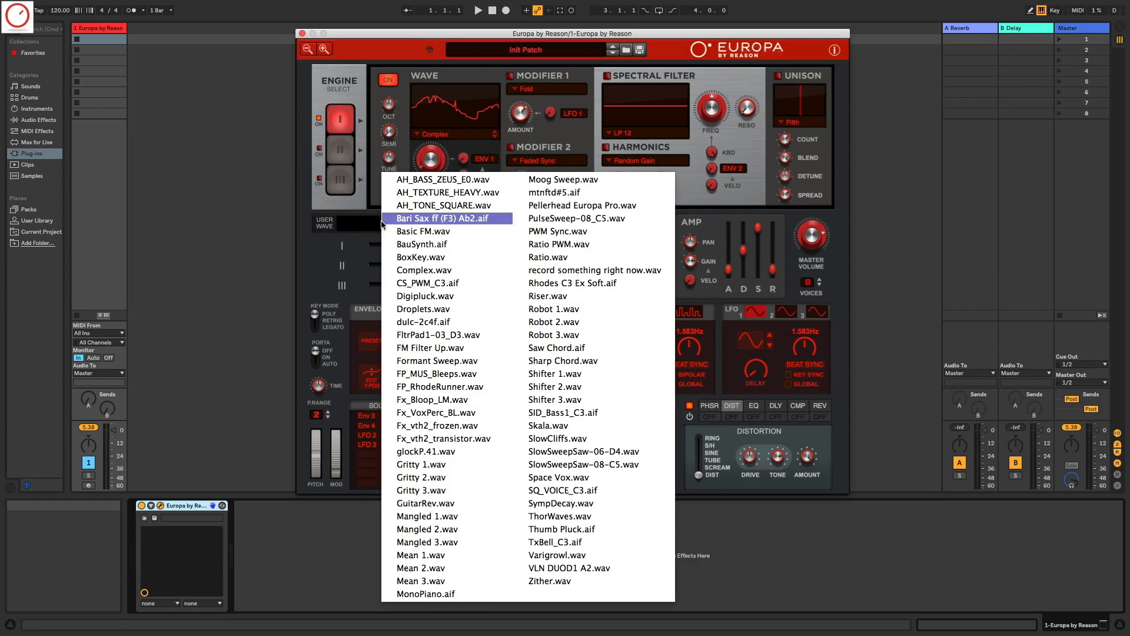
{"action": "left_click", "coordinate": [437, 594]}
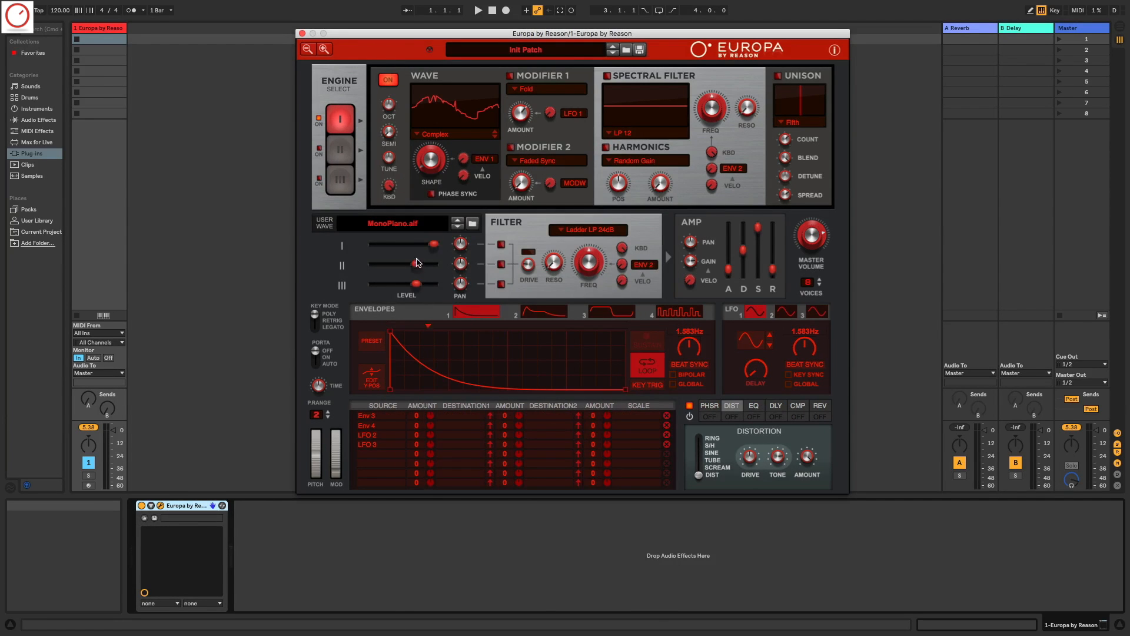
Step: Switch engine 1's wave to User Wave Smooth and sweep its Shape up and back down
{"action": "left_click", "coordinate": [436, 135]}
{"action": "left_click", "coordinate": [474, 339]}
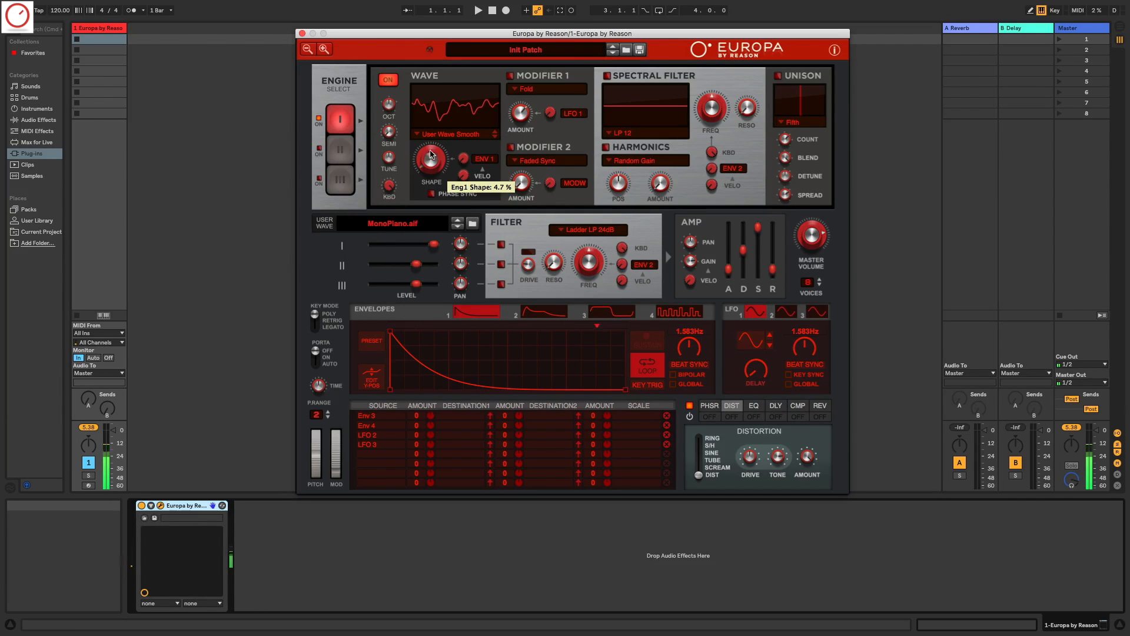
{"action": "left_click_drag", "start_coordinate": [430, 155], "coordinate": [440, 111]}
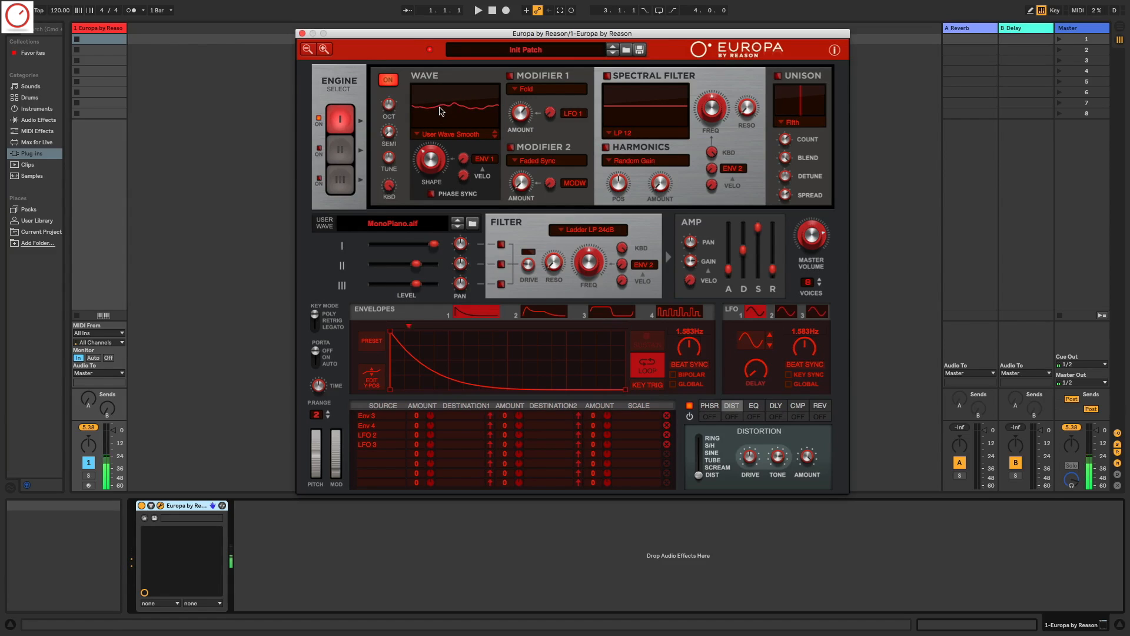
{"action": "left_click_drag", "start_coordinate": [434, 157], "coordinate": [432, 182]}
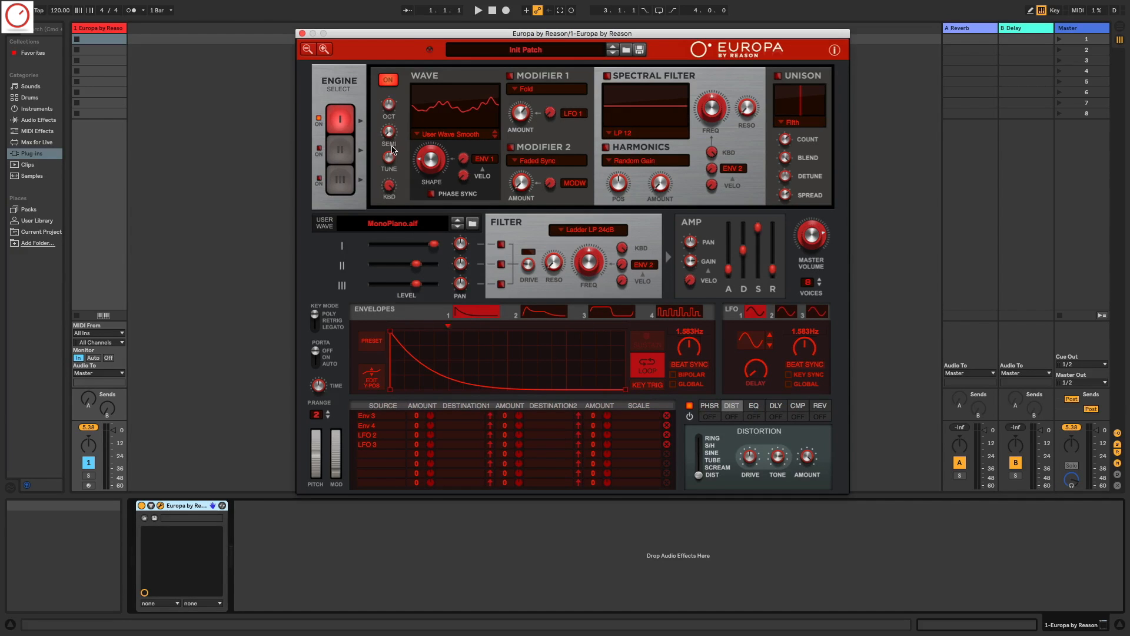
Step: Set engine 1's wave back to Basic Analog
{"action": "left_click_drag", "start_coordinate": [389, 187], "coordinate": [389, 191]}
{"action": "left_click", "coordinate": [557, 93]}
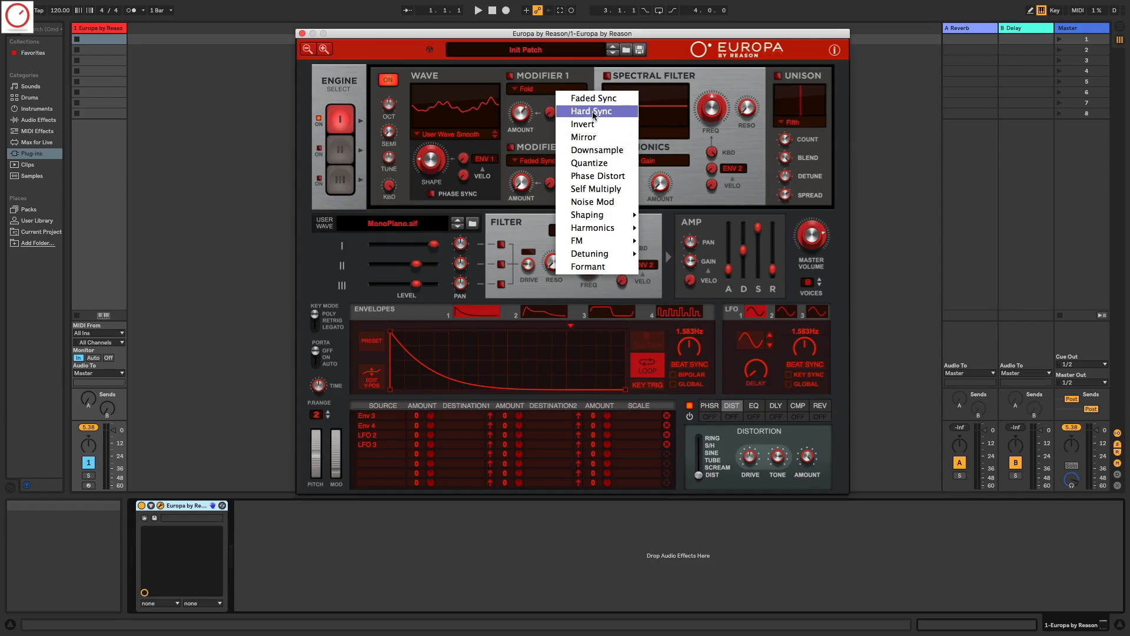
{"action": "left_click", "coordinate": [432, 135]}
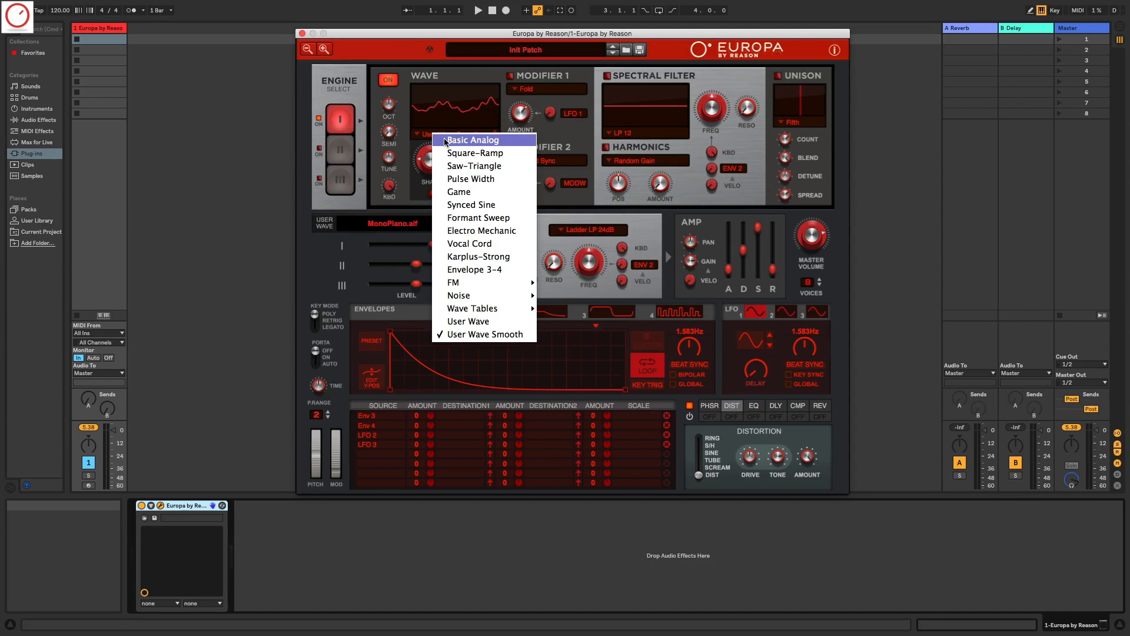
{"action": "left_click", "coordinate": [446, 140]}
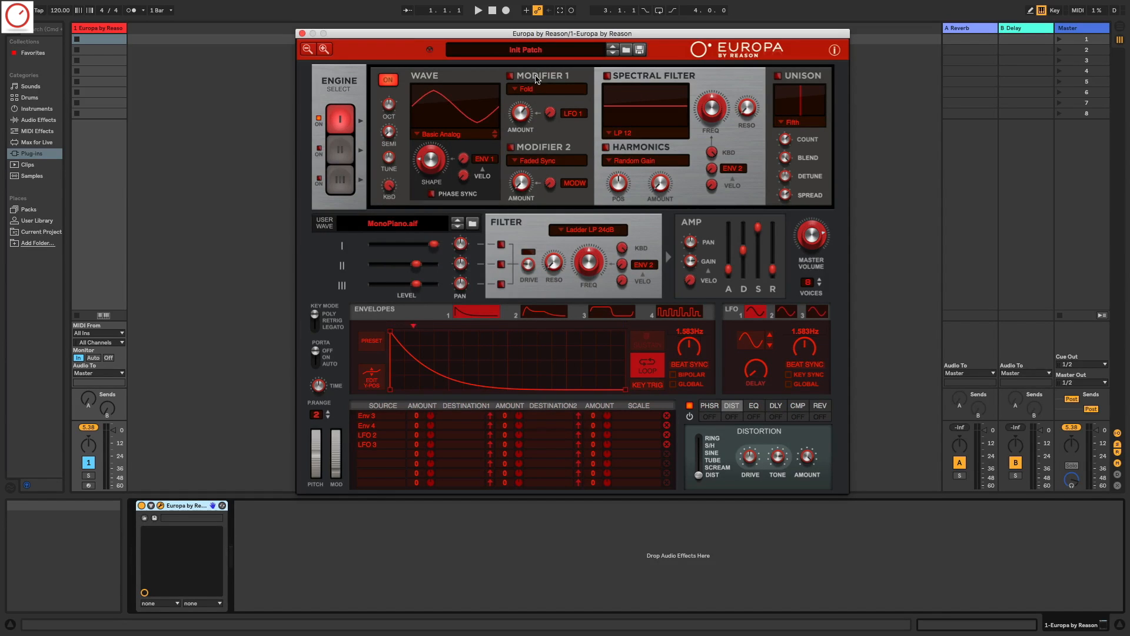
Step: Turn on Modifier 1 with the Fold type and sweep its Amount down
{"action": "left_click", "coordinate": [511, 76]}
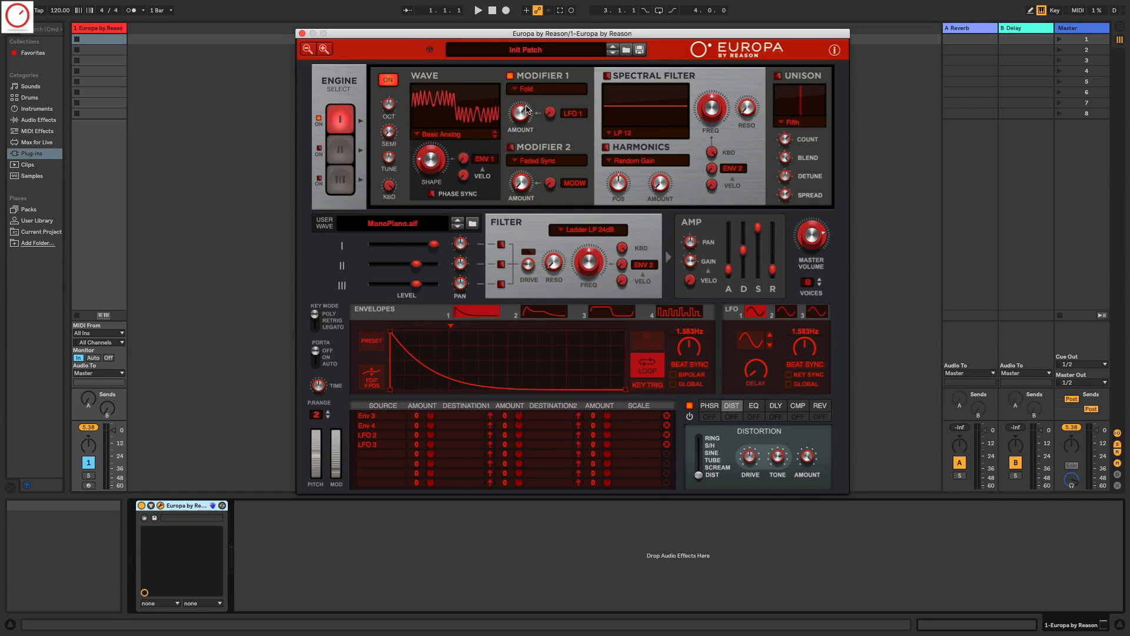
{"action": "left_click_drag", "start_coordinate": [525, 119], "coordinate": [556, 236]}
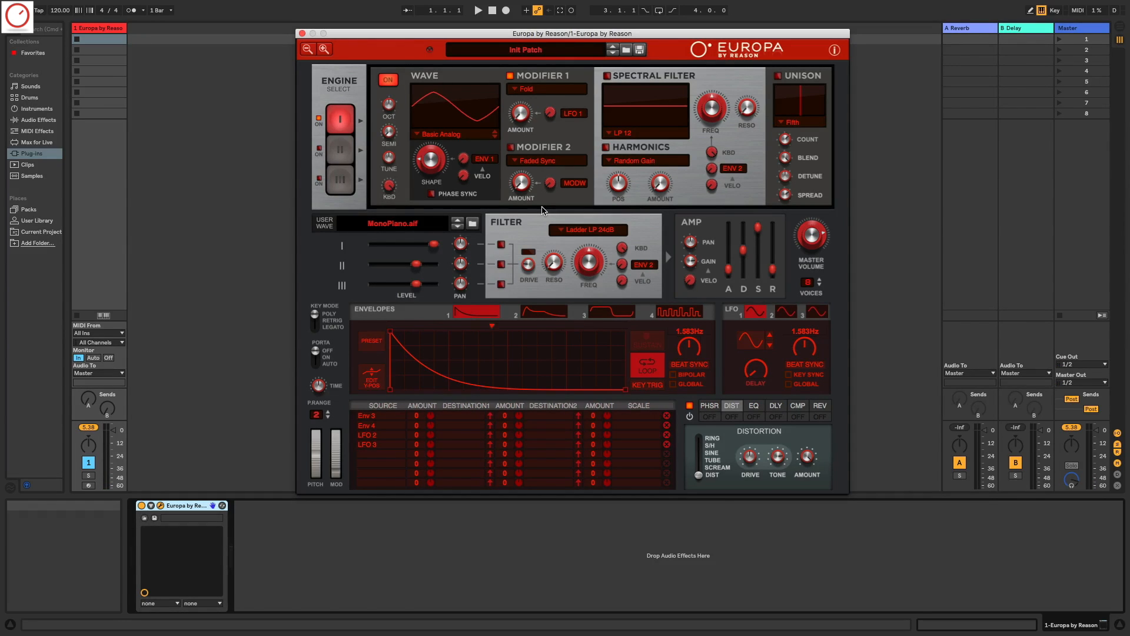
Step: Change Modifier 1 to Quantize and vary its Amount
{"action": "left_click", "coordinate": [549, 93]}
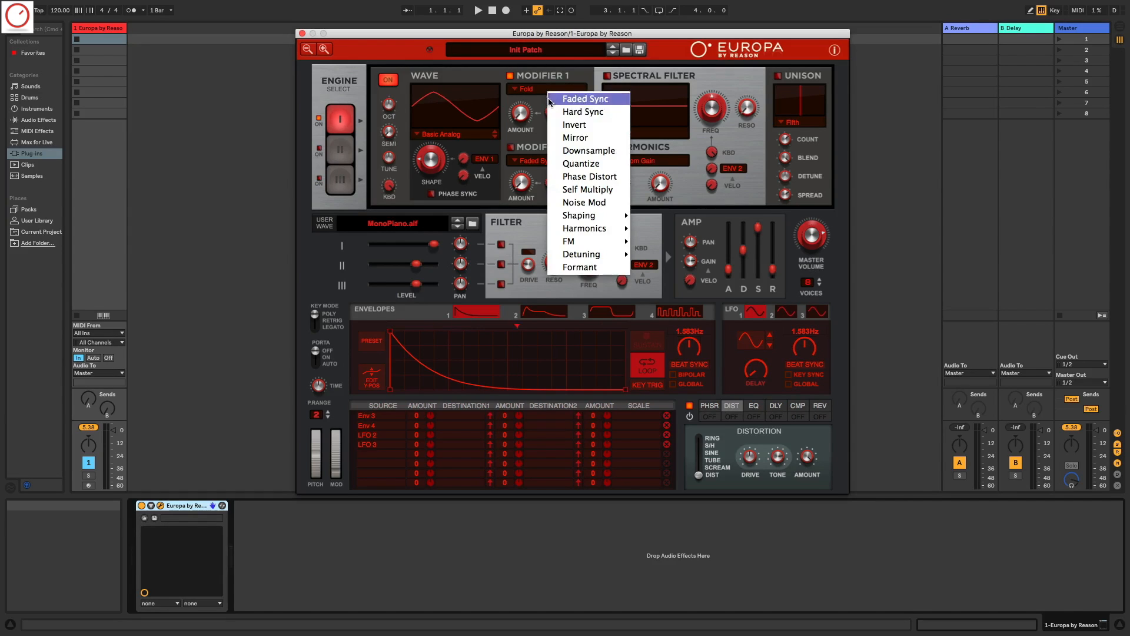
{"action": "left_click", "coordinate": [581, 163]}
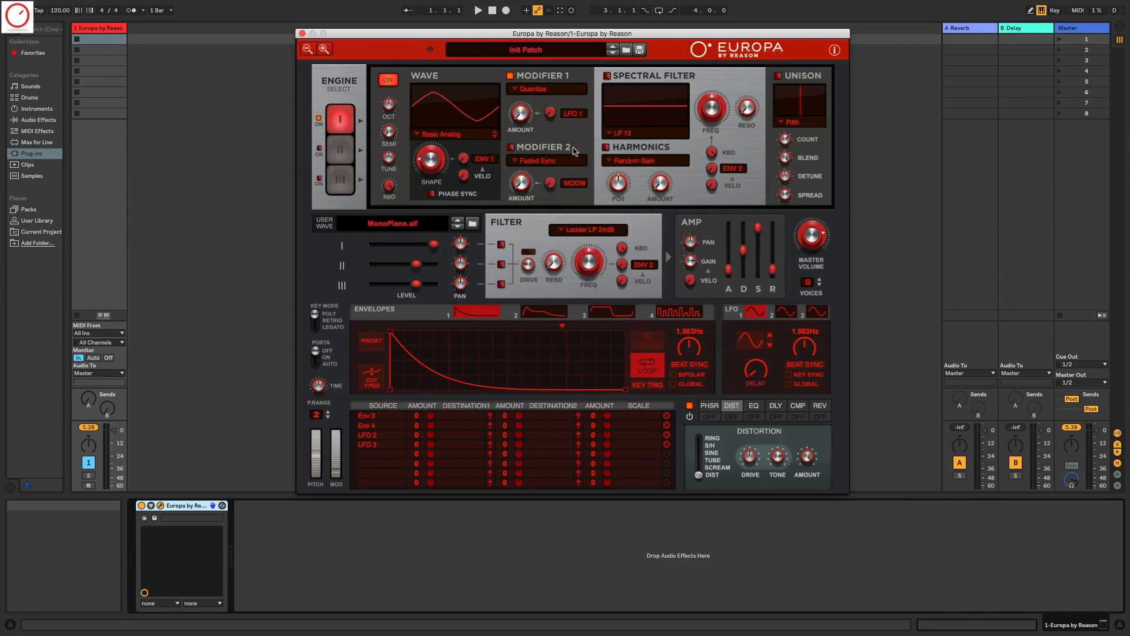
{"action": "left_click_drag", "start_coordinate": [530, 79], "coordinate": [530, 132]}
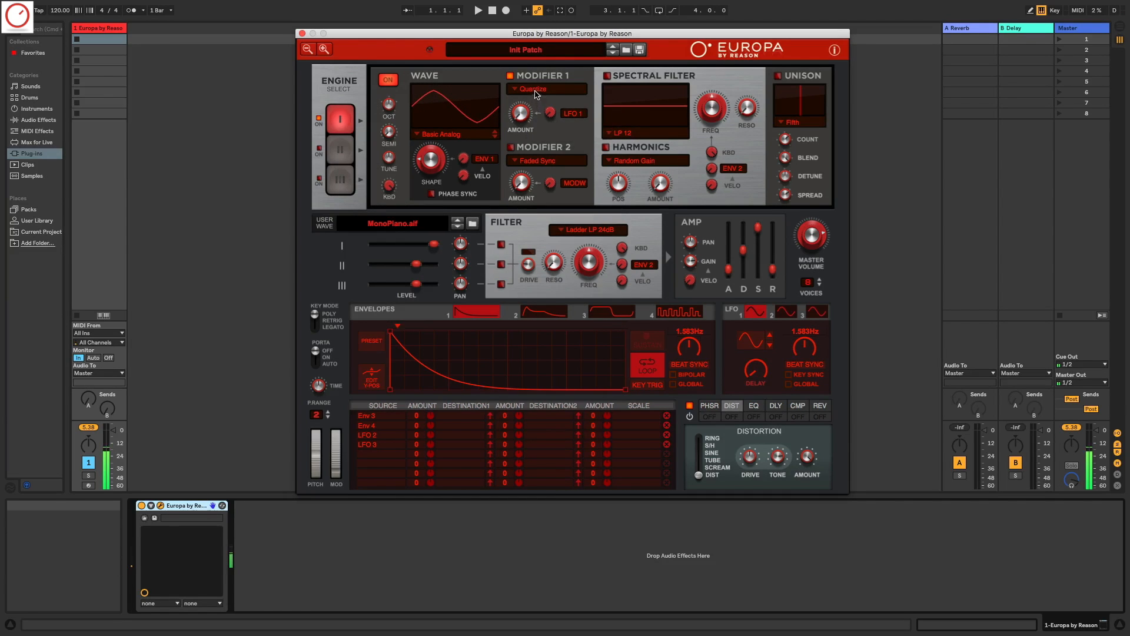
Step: Change Modifier 1 to Phase Distort and vary its Amount
{"action": "left_click", "coordinate": [535, 89]}
{"action": "left_click", "coordinate": [577, 180]}
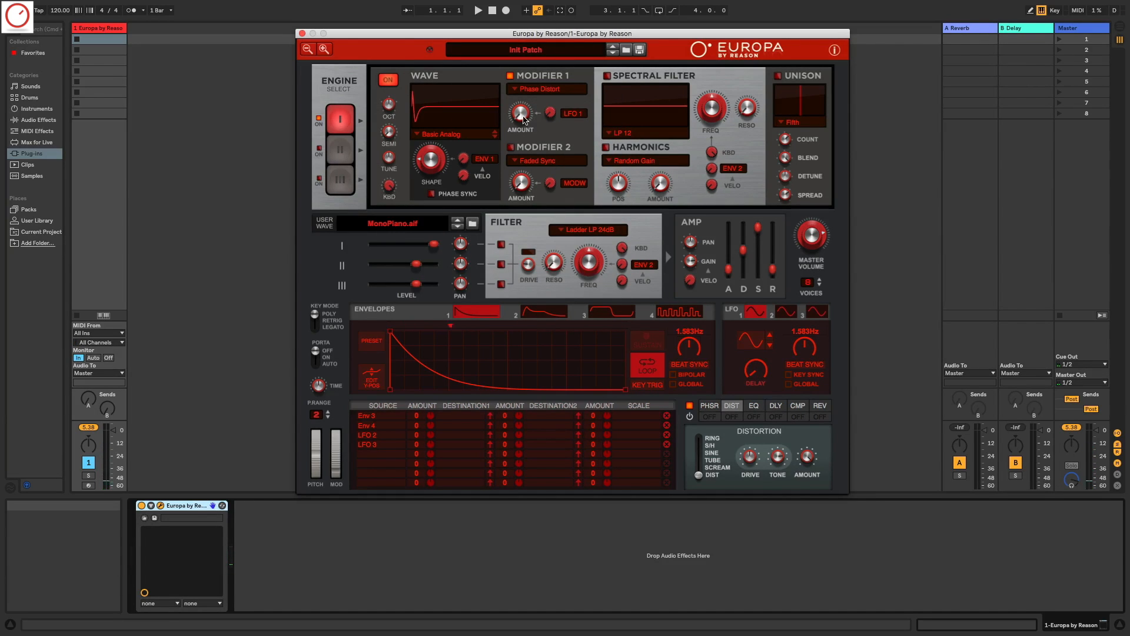
{"action": "left_click_drag", "start_coordinate": [525, 120], "coordinate": [530, 82]}
Step: Change Modifier 1 to the 16 Harmonics type and vary its Amount
{"action": "left_click", "coordinate": [537, 90]}
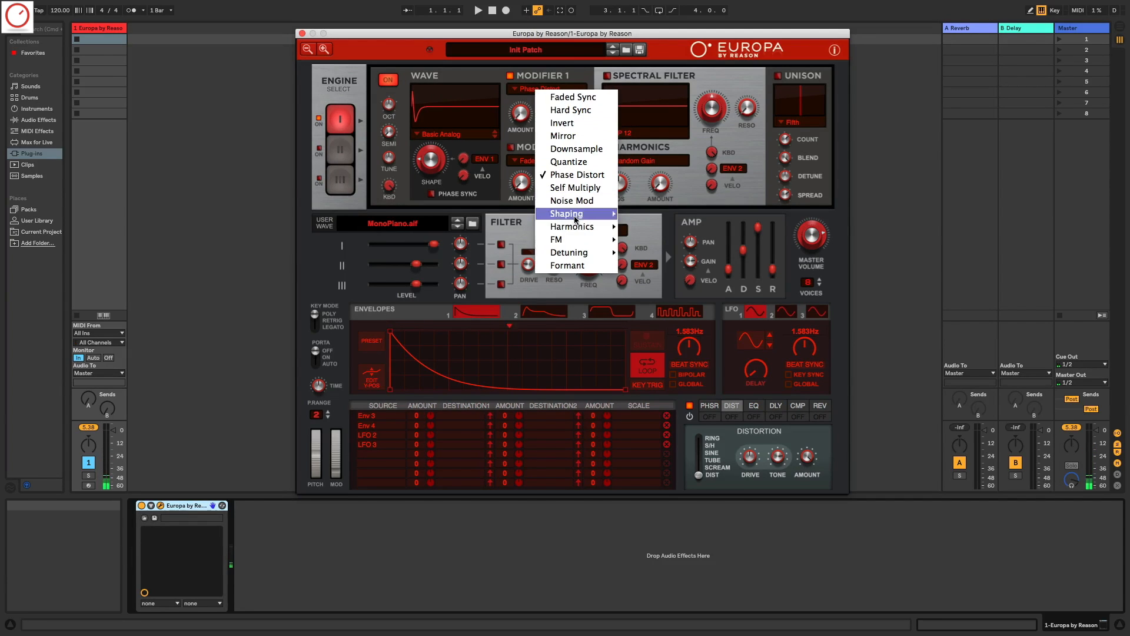
{"action": "mouse_move", "coordinate": [574, 227]}
{"action": "left_click", "coordinate": [647, 255]}
{"action": "left_click_drag", "start_coordinate": [520, 114], "coordinate": [546, 93]}
Step: Look through the available types and the Amount modulation sources of Modifier 1, keeping 16 Harmonics and LFO 1
{"action": "left_click", "coordinate": [547, 93]}
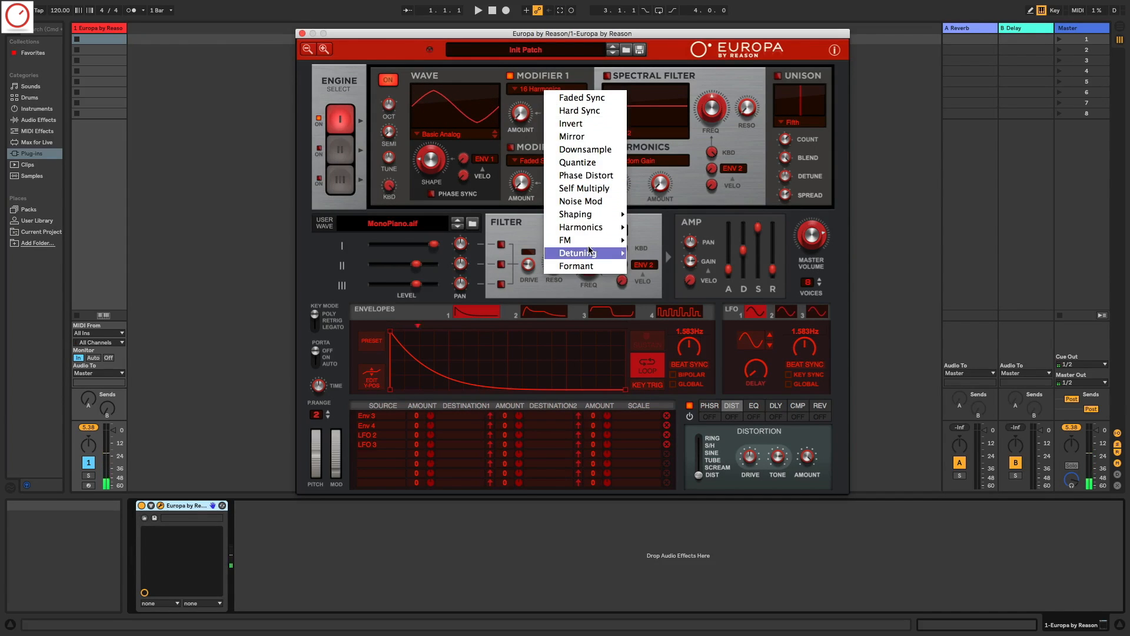
{"action": "left_click", "coordinate": [514, 141]}
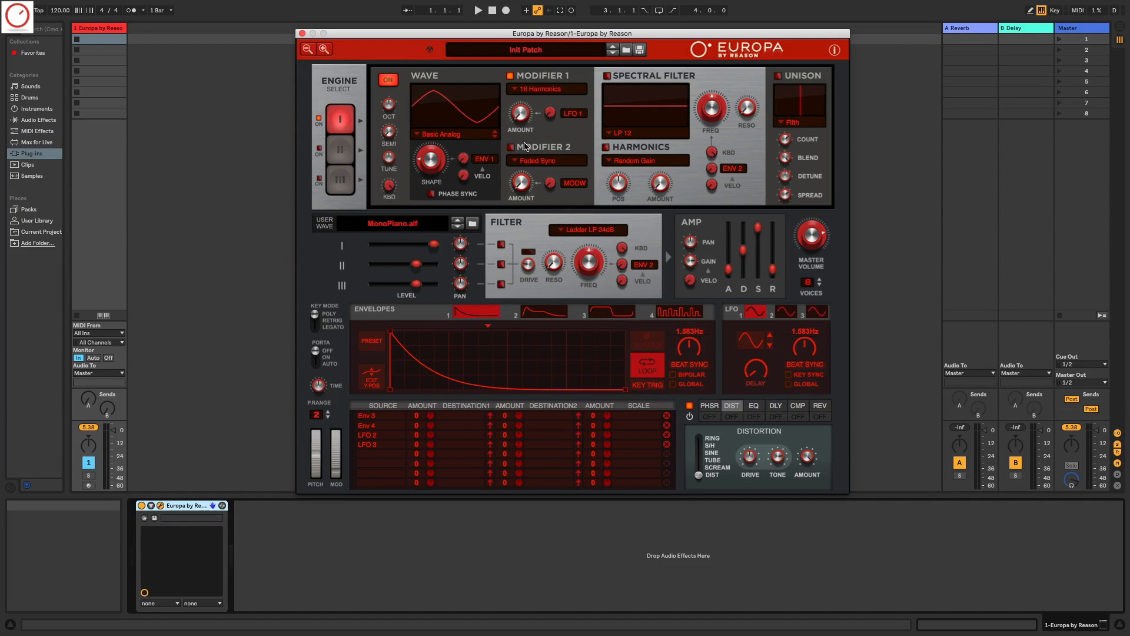
{"action": "left_click", "coordinate": [577, 118]}
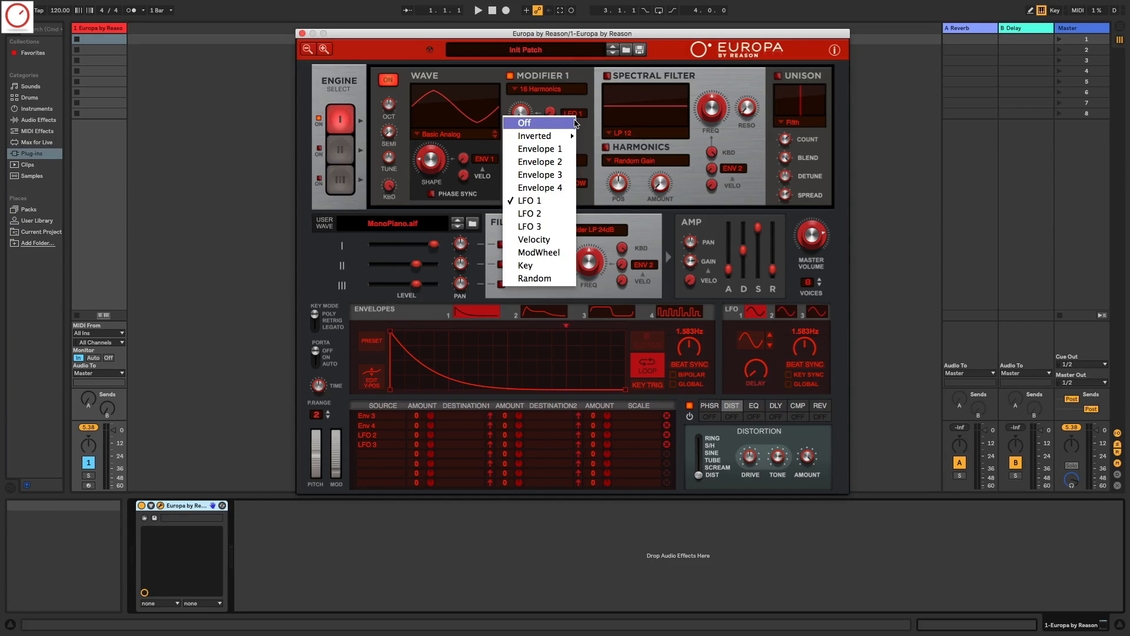
{"action": "left_click", "coordinate": [570, 97]}
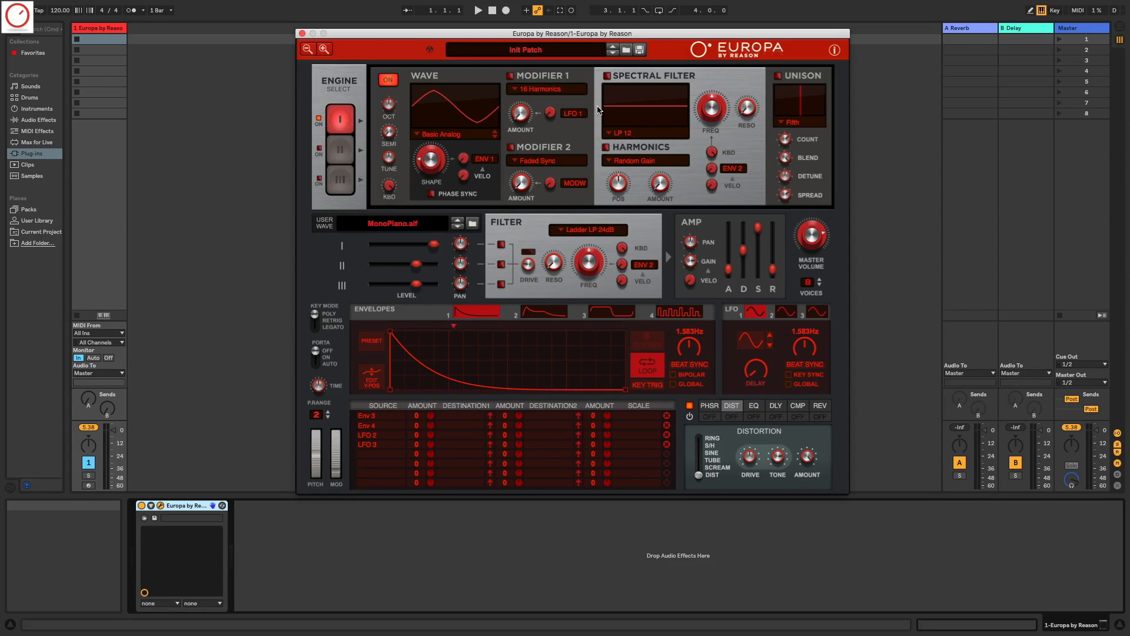
Step: Change engine 1's Spectral Filter to Vocal Formant and sweep its Freq
{"action": "left_click", "coordinate": [610, 137]}
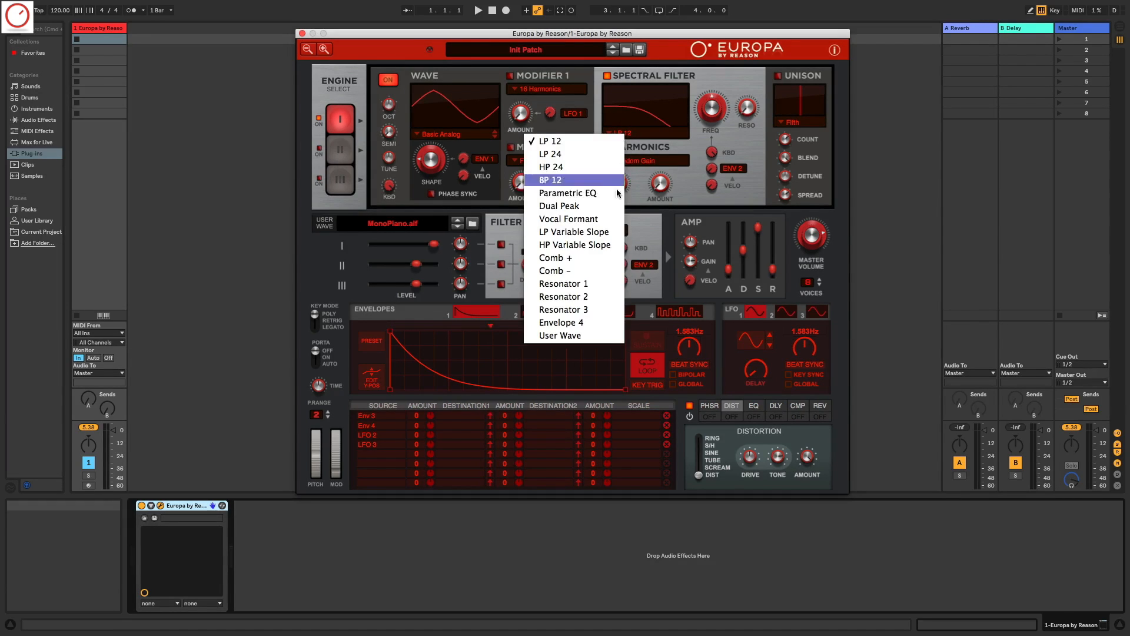
{"action": "left_click", "coordinate": [602, 218]}
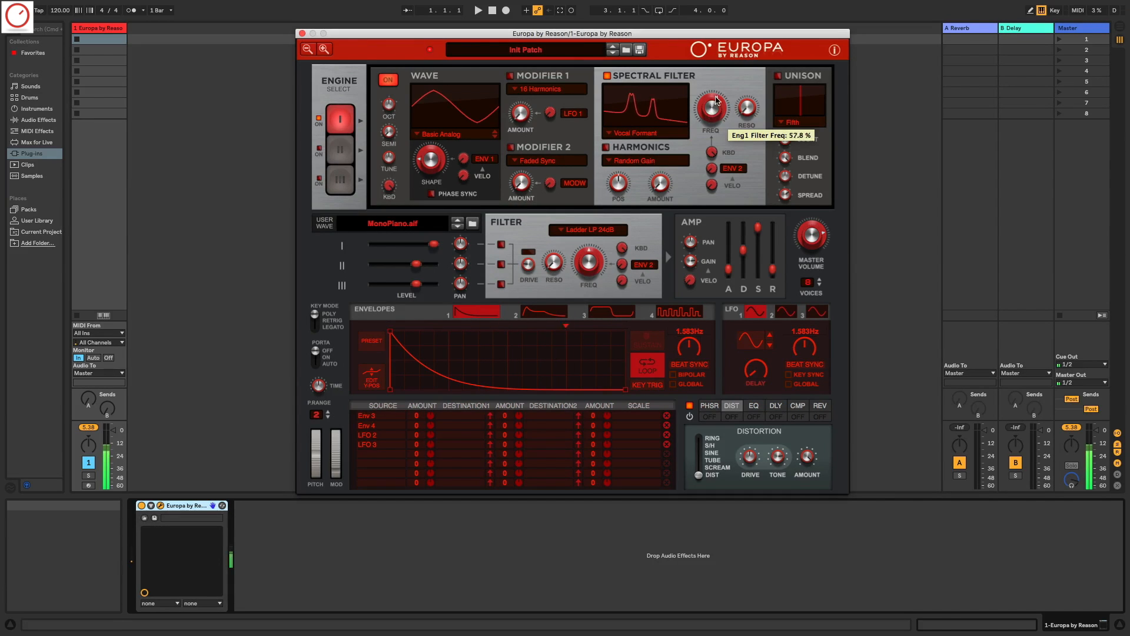
{"action": "left_click_drag", "start_coordinate": [716, 100], "coordinate": [739, 27]}
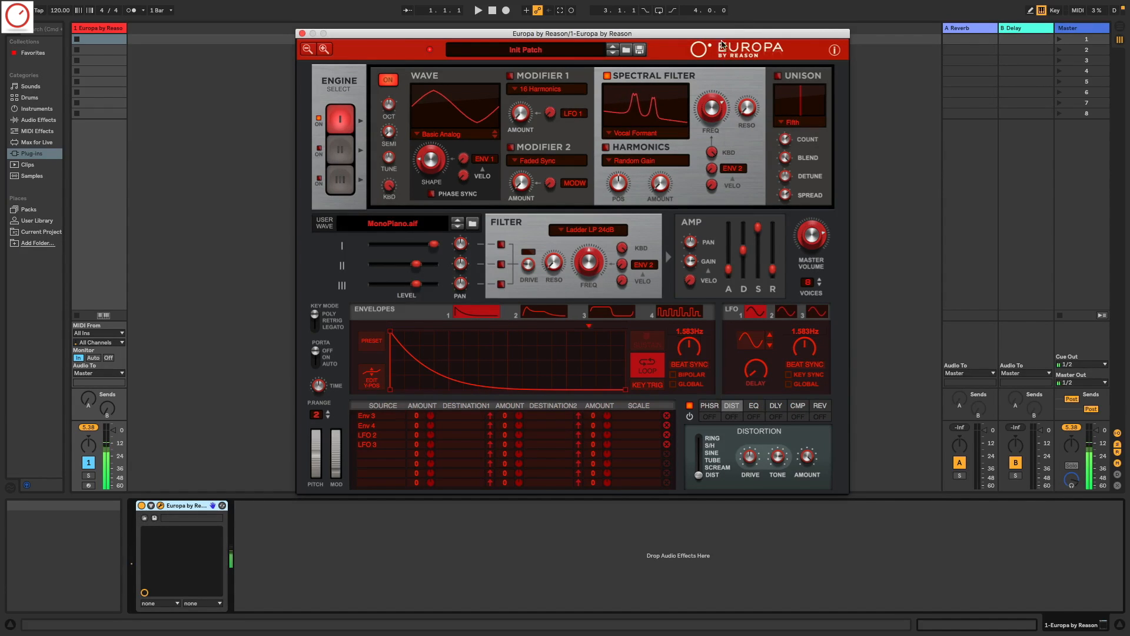
Step: Look through the Harmonics types, keeping Random Gain, and turn off the Spectral Filter
{"action": "left_click", "coordinate": [639, 160]}
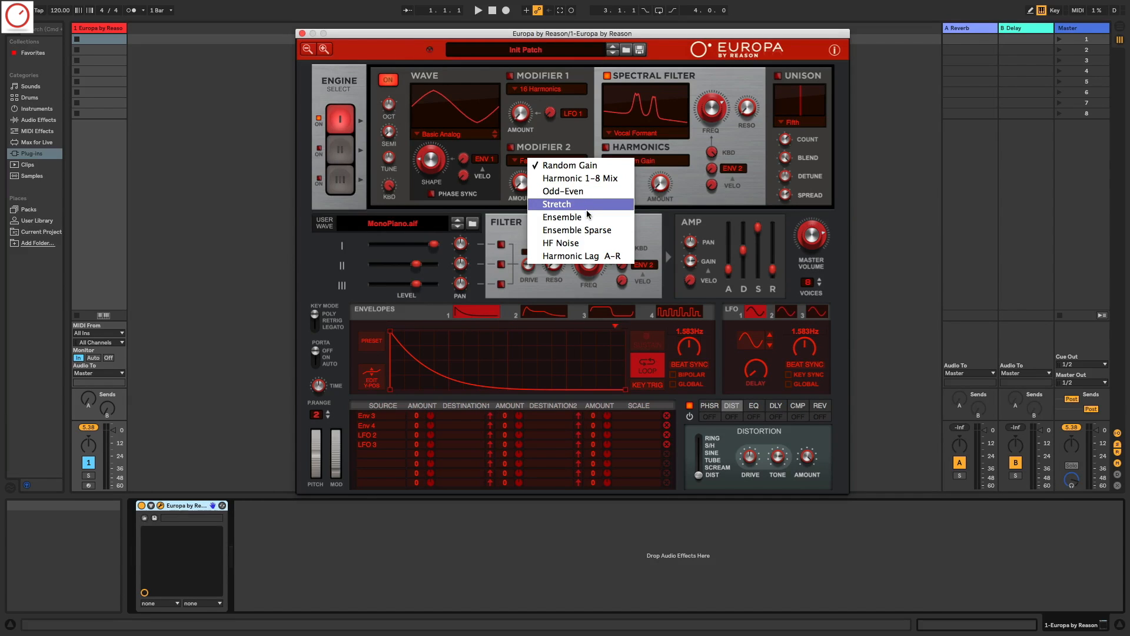
{"action": "left_click", "coordinate": [677, 145]}
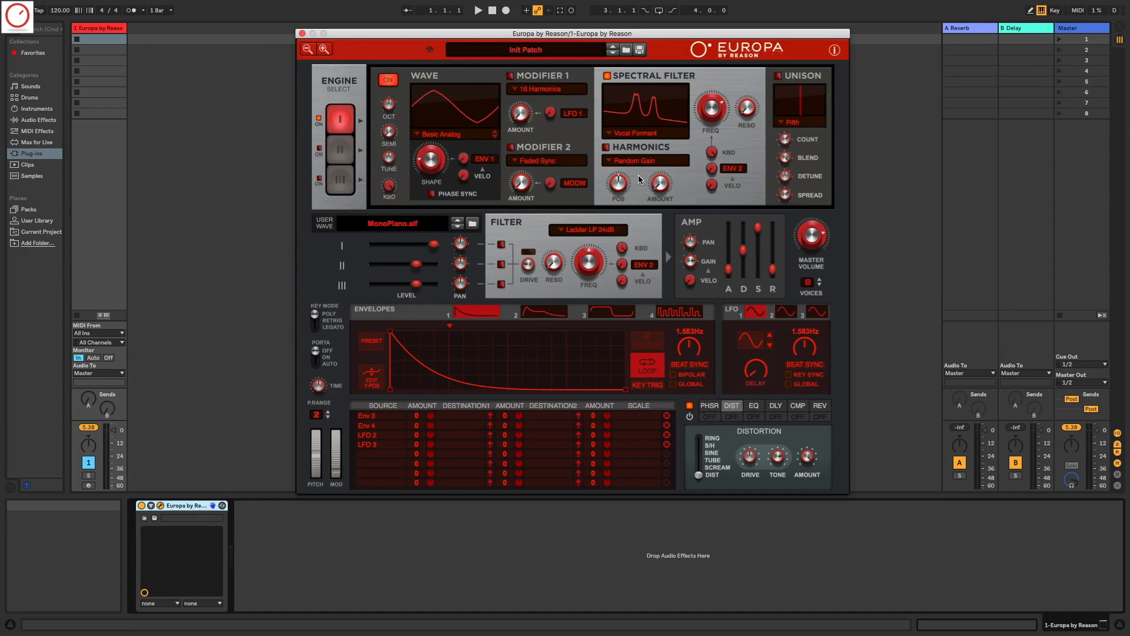
{"action": "left_click", "coordinate": [607, 75]}
Step: Turn on Unison for engine 1 and try its Normal mode before setting it to Fourth
{"action": "left_click", "coordinate": [777, 76]}
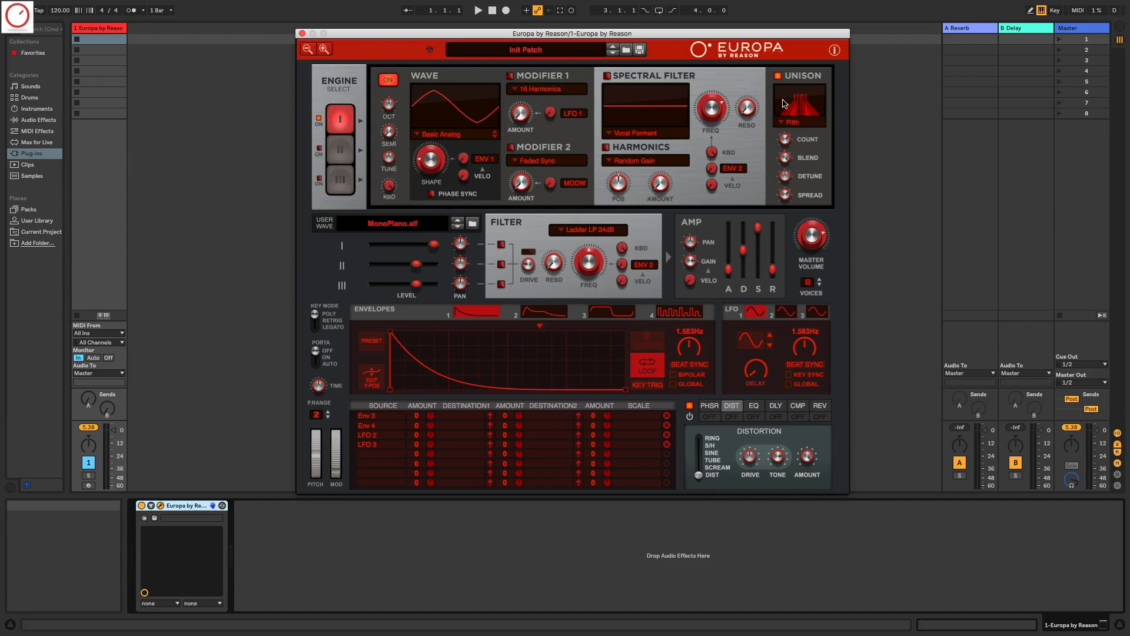
{"action": "left_click", "coordinate": [798, 123]}
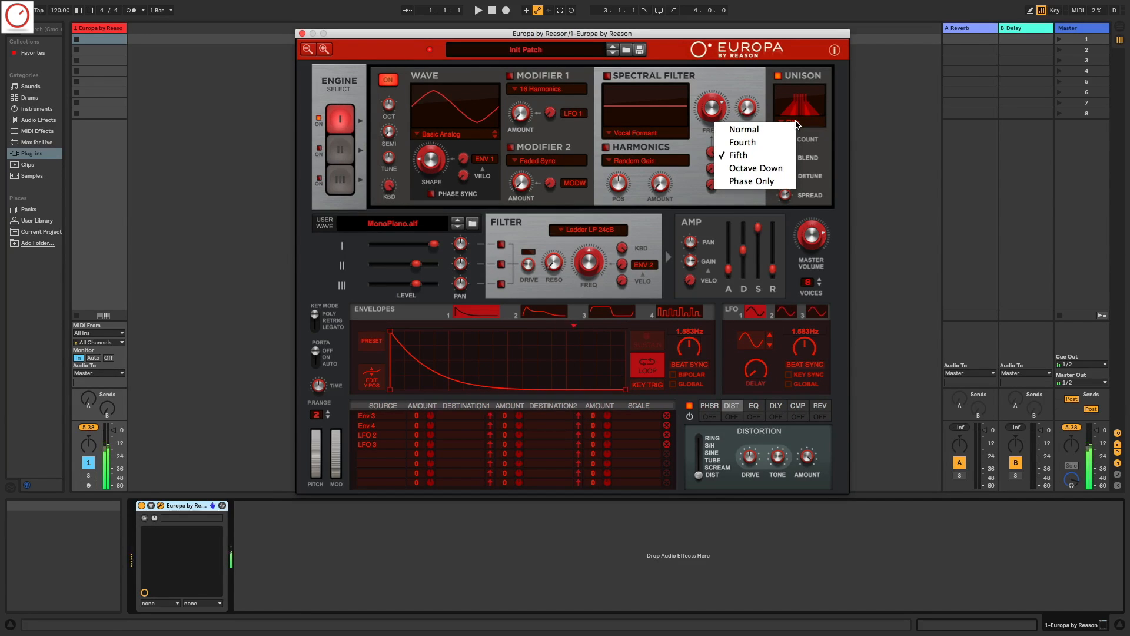
{"action": "left_click", "coordinate": [765, 129]}
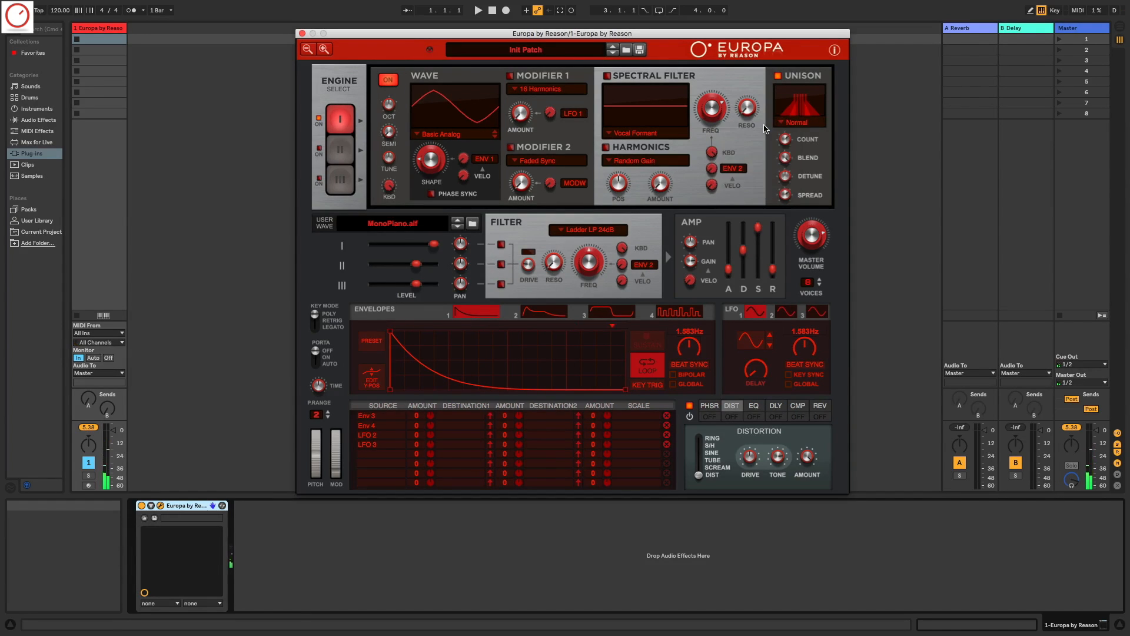
{"action": "left_click", "coordinate": [796, 123]}
{"action": "left_click", "coordinate": [768, 143]}
{"action": "left_click", "coordinate": [796, 124]}
{"action": "left_click", "coordinate": [806, 152]}
Step: View engines 2 and 3, return to engine 1 and turn off its Unison
{"action": "left_click", "coordinate": [345, 153]}
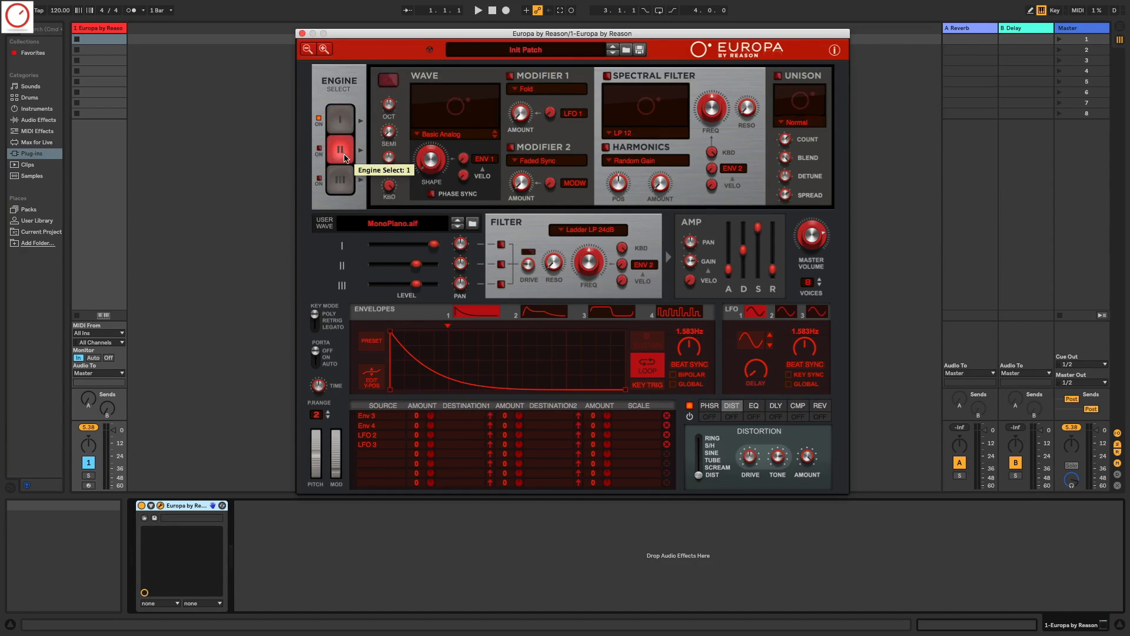
{"action": "left_click", "coordinate": [345, 180]}
{"action": "left_click", "coordinate": [348, 116]}
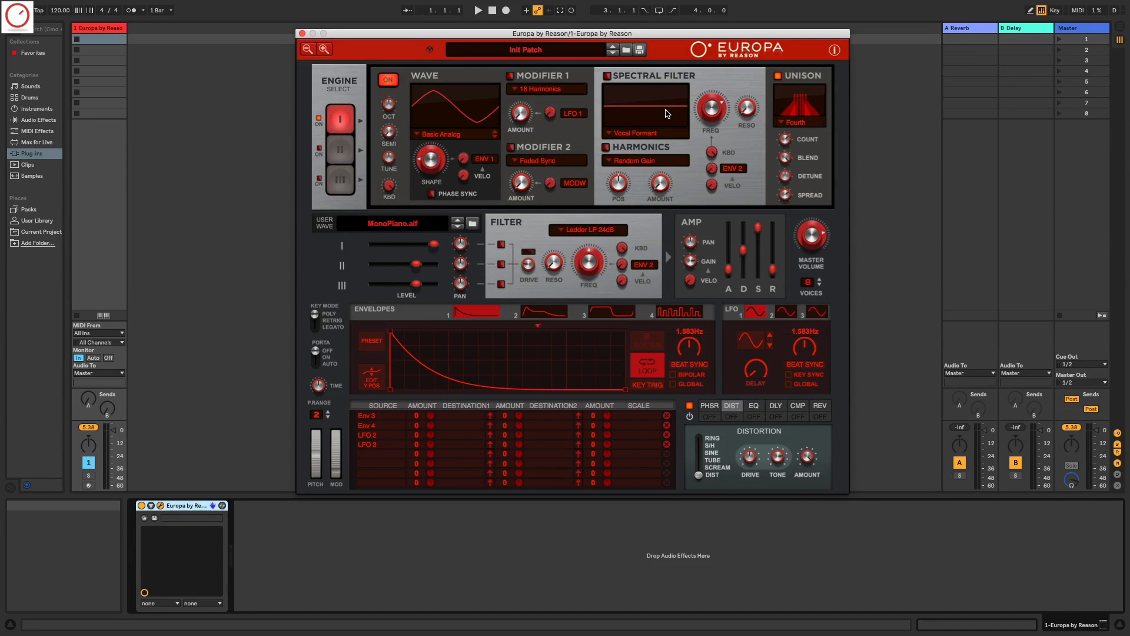
{"action": "left_click", "coordinate": [778, 77]}
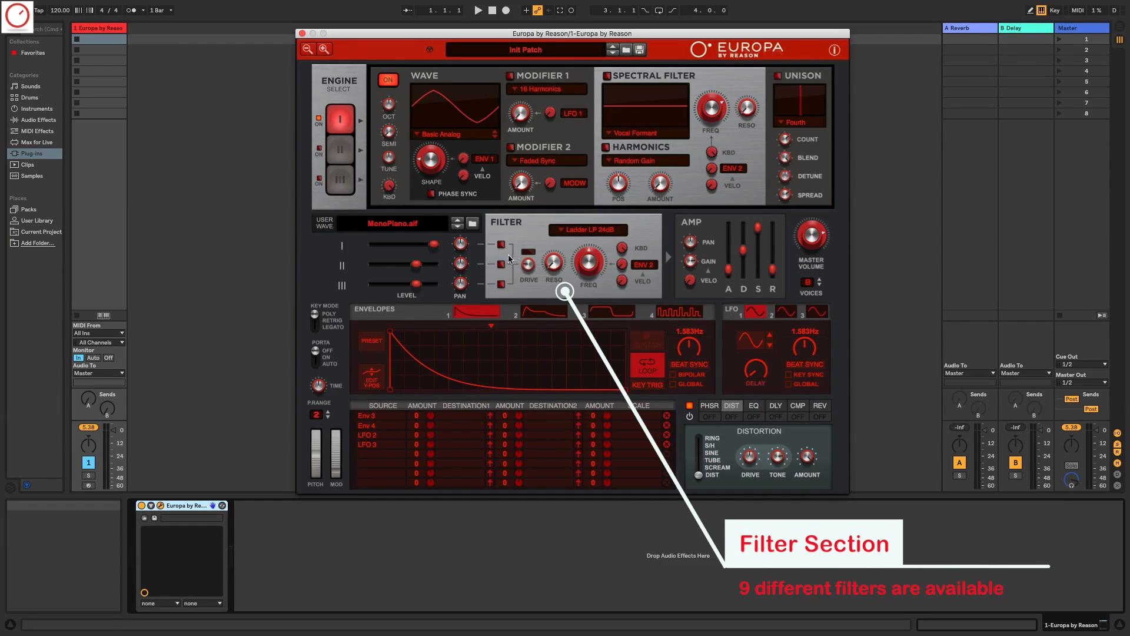
Step: Route engine 1 through the filter section and adjust the filter's Freq
{"action": "left_click", "coordinate": [501, 244]}
{"action": "left_click_drag", "start_coordinate": [591, 271], "coordinate": [614, 308]}
Step: Look through the filter types and the filter frequency's modulation sources, keeping Ladder LP 24dB and Envelope 2
{"action": "left_click", "coordinate": [589, 230]}
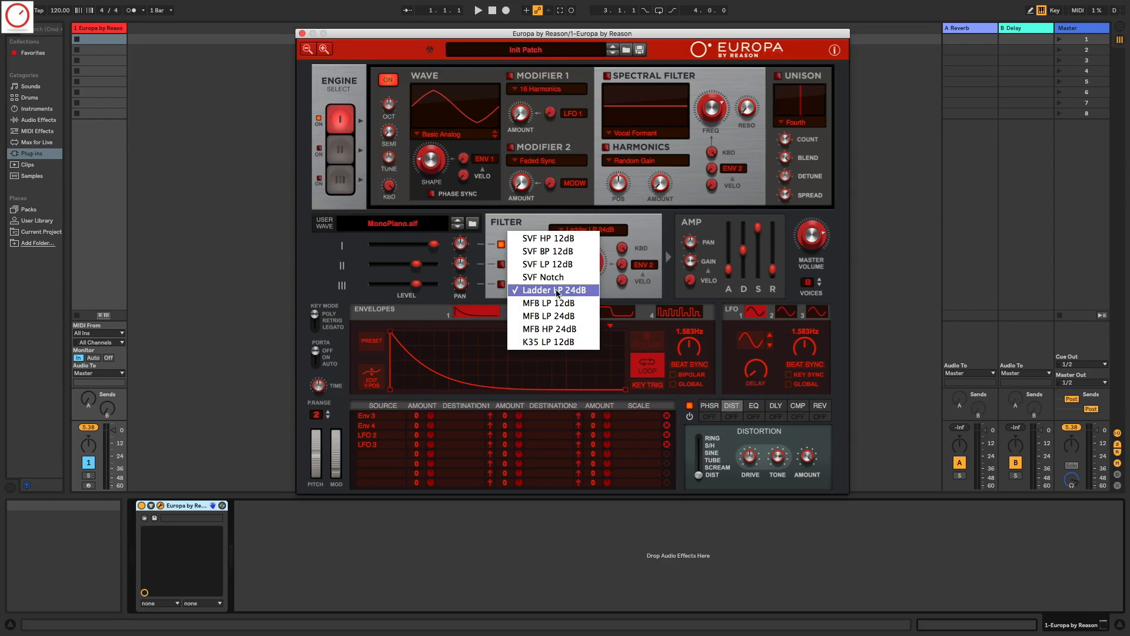
{"action": "left_click", "coordinate": [642, 232]}
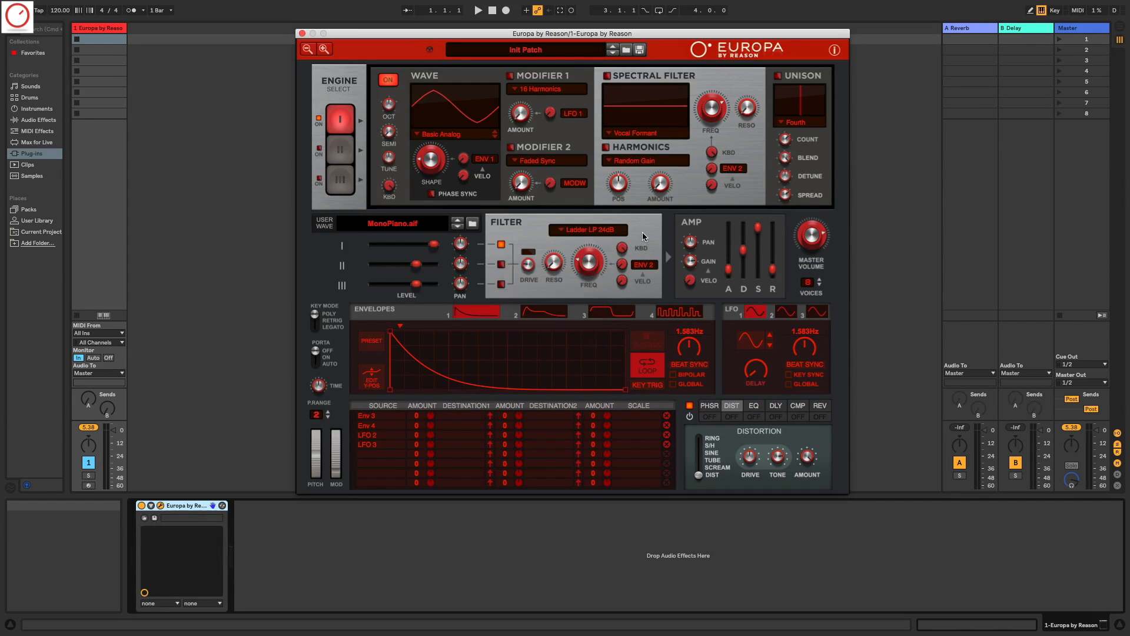
{"action": "left_click", "coordinate": [644, 265]}
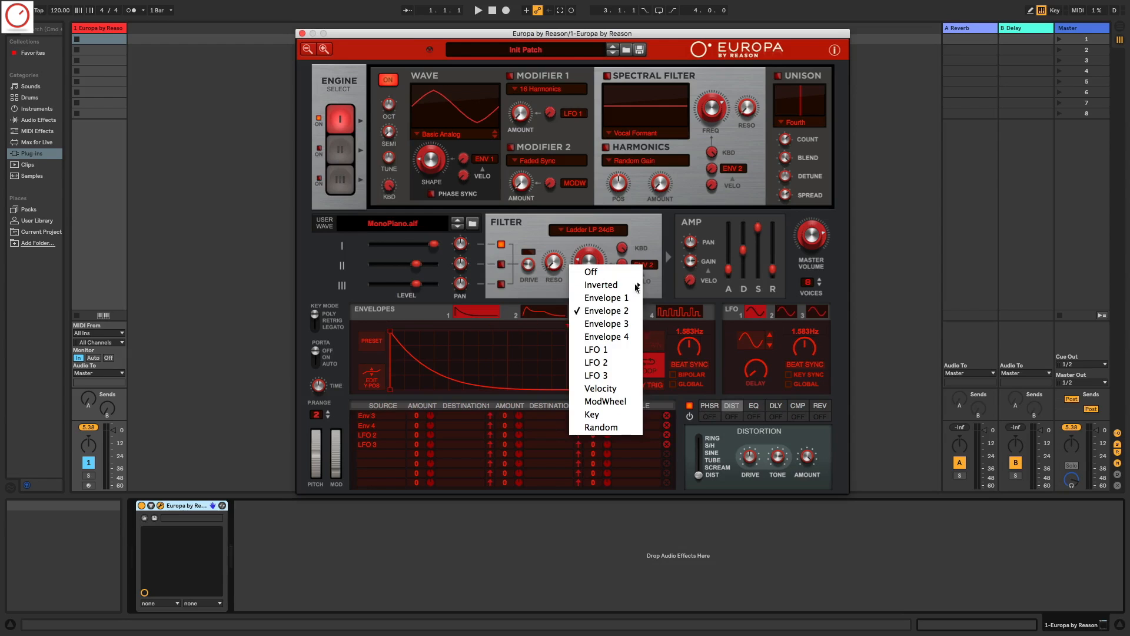
{"action": "left_click", "coordinate": [656, 227]}
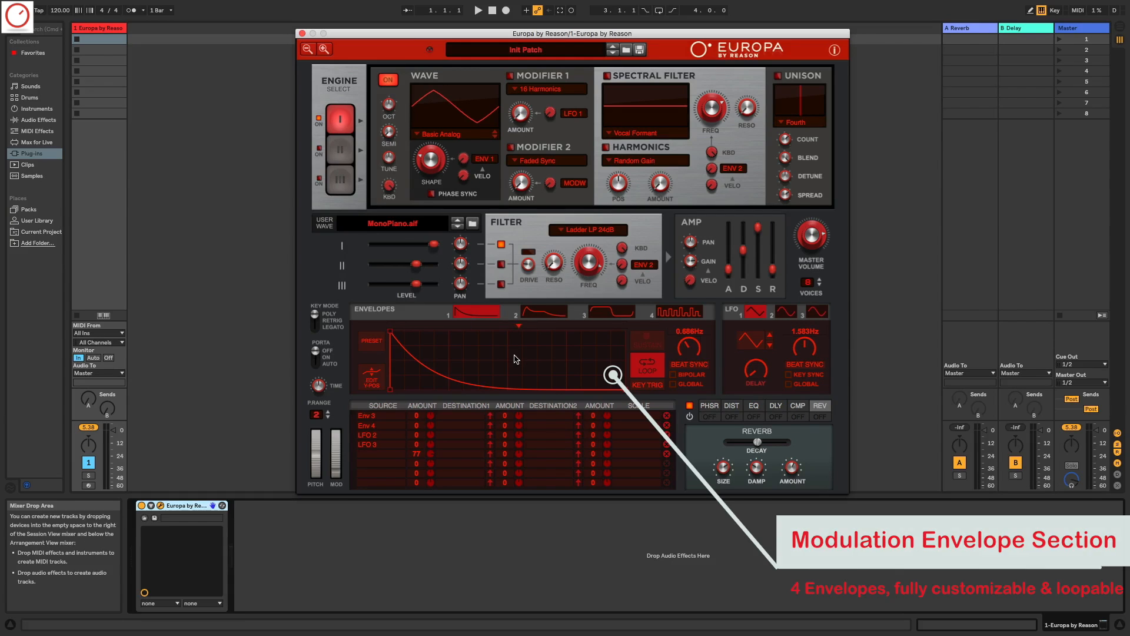
Step: Reshape the envelope 1 curve with added points forming an early dip, a middle peak and a falling tail
{"action": "left_click", "coordinate": [411, 357]}
{"action": "left_click", "coordinate": [452, 364]}
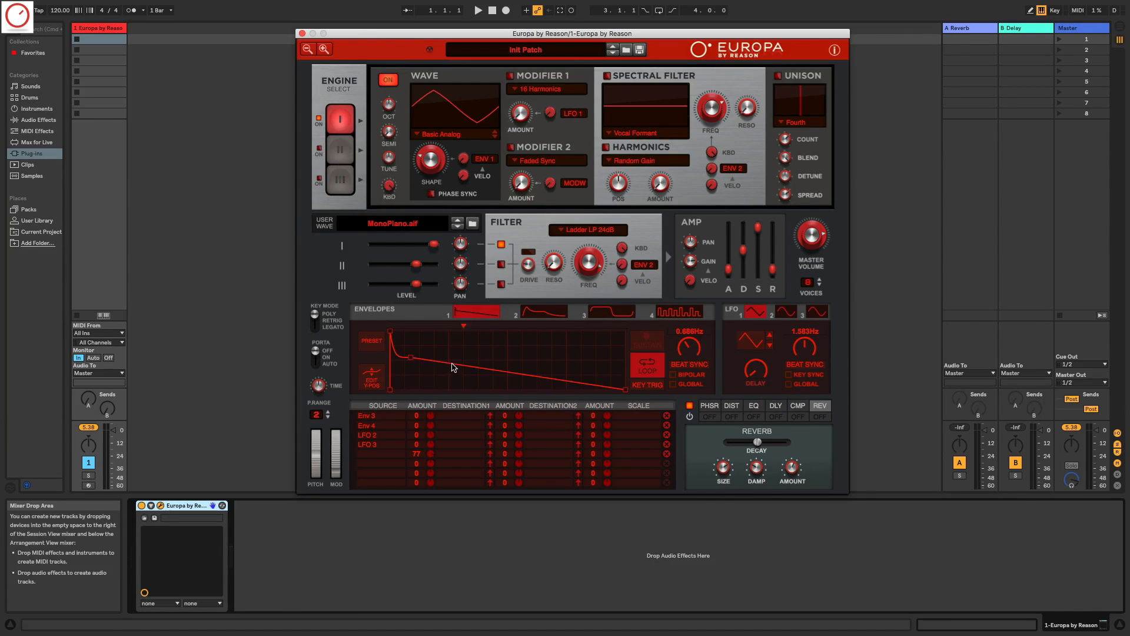
{"action": "left_click", "coordinate": [494, 372]}
{"action": "left_click_drag", "start_coordinate": [410, 357], "coordinate": [432, 374]}
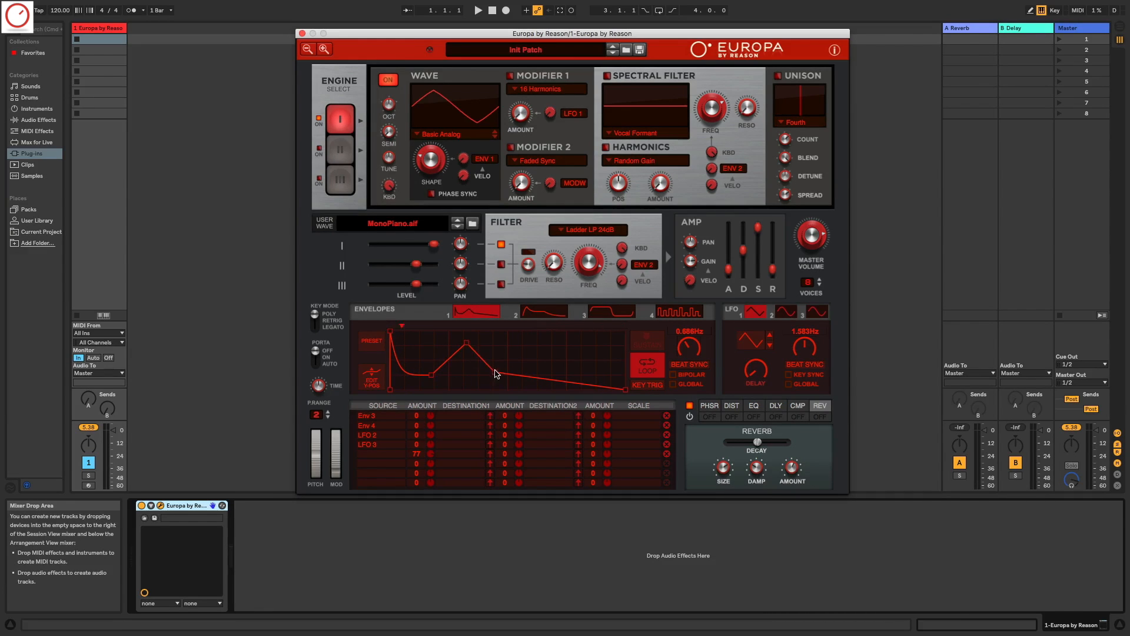
{"action": "left_click_drag", "start_coordinate": [495, 372], "coordinate": [522, 376]}
{"action": "left_click_drag", "start_coordinate": [447, 368], "coordinate": [467, 344]}
Step: Toggle envelope 1's Y-position editing on and off, set its rate to 1.780 s and turn off looping
{"action": "left_click", "coordinate": [382, 383]}
{"action": "left_click", "coordinate": [386, 376]}
{"action": "mouse_move", "coordinate": [693, 351]}
{"action": "left_mouse_down"}
{"action": "mouse_move", "coordinate": [738, 235]}
{"action": "mouse_move", "coordinate": [715, 394]}
{"action": "mouse_move", "coordinate": [706, 364]}
{"action": "left_mouse_up"}
{"action": "left_click", "coordinate": [645, 371]}
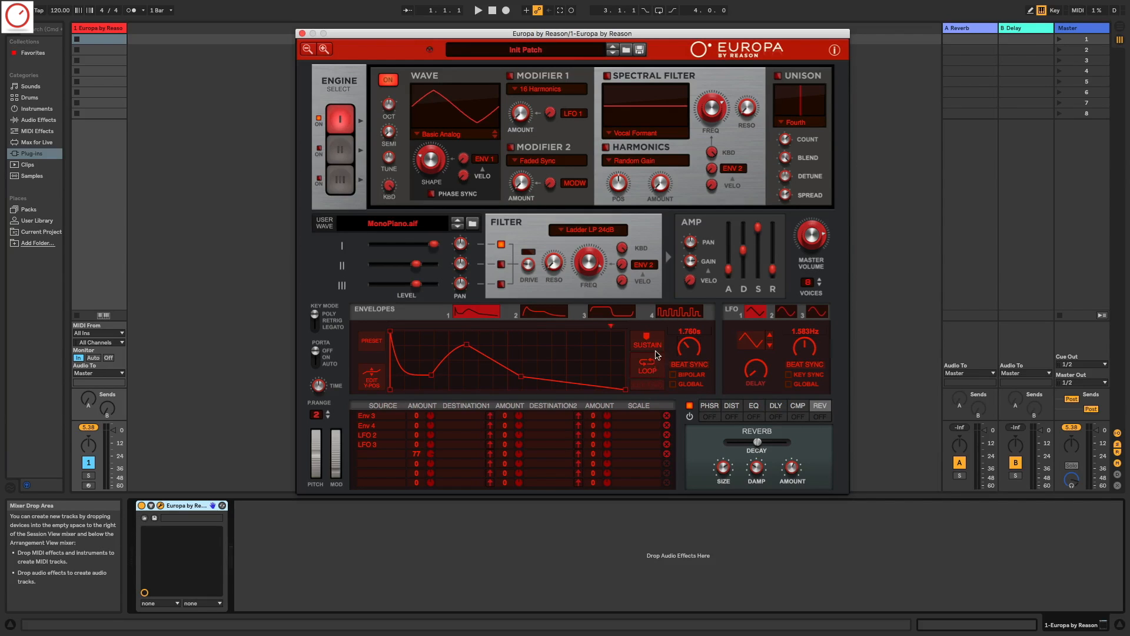
Step: Try Sustain on envelope 1 by moving its marker to a later curve point, and turn Sustain off
{"action": "left_click", "coordinate": [647, 344]}
{"action": "left_click_drag", "start_coordinate": [470, 325], "coordinate": [526, 325]}
{"action": "left_click", "coordinate": [647, 346]}
Step: Load the uneven square-pulse preset into envelope 1 and route Env 1 to Eng1 Shape in the fifth modulation row
{"action": "left_click", "coordinate": [372, 344]}
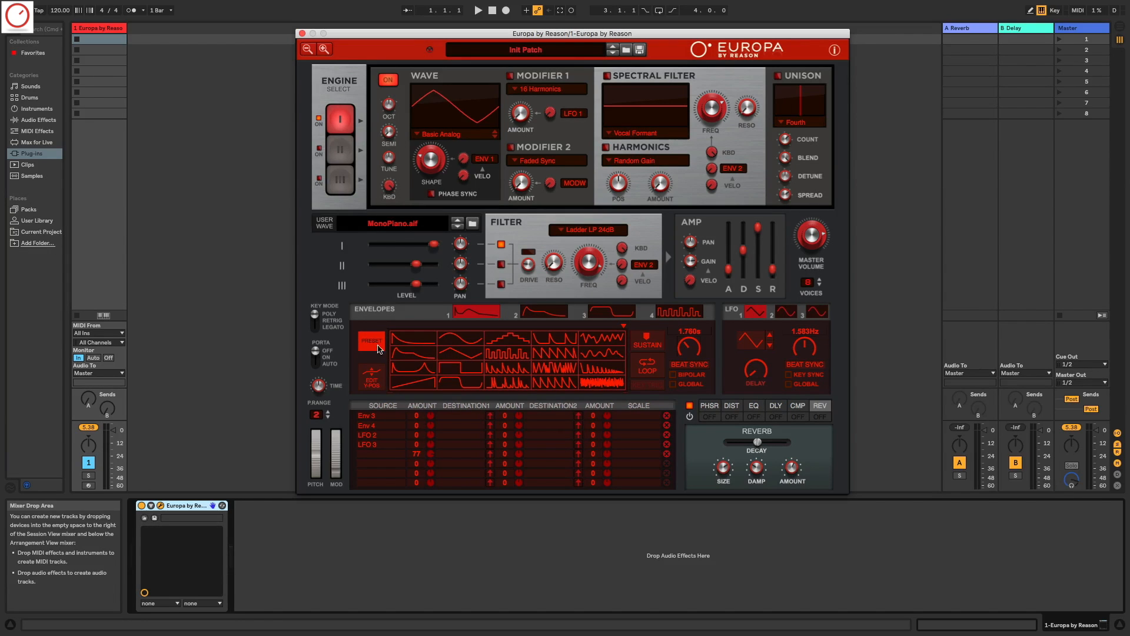
{"action": "left_click", "coordinate": [501, 355]}
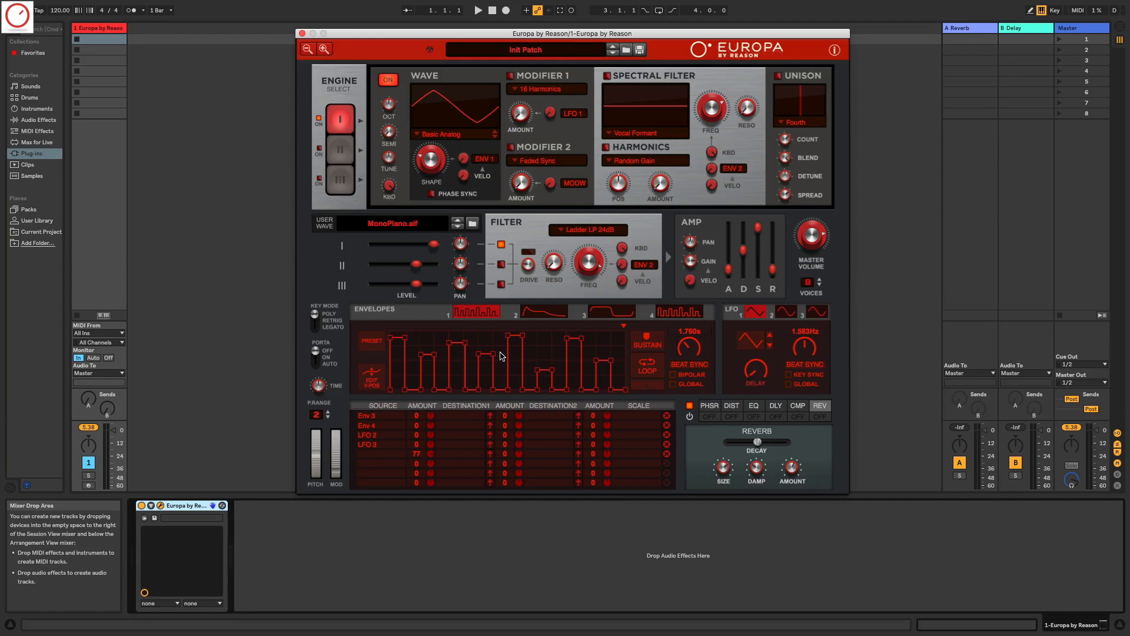
{"action": "left_click", "coordinate": [374, 455]}
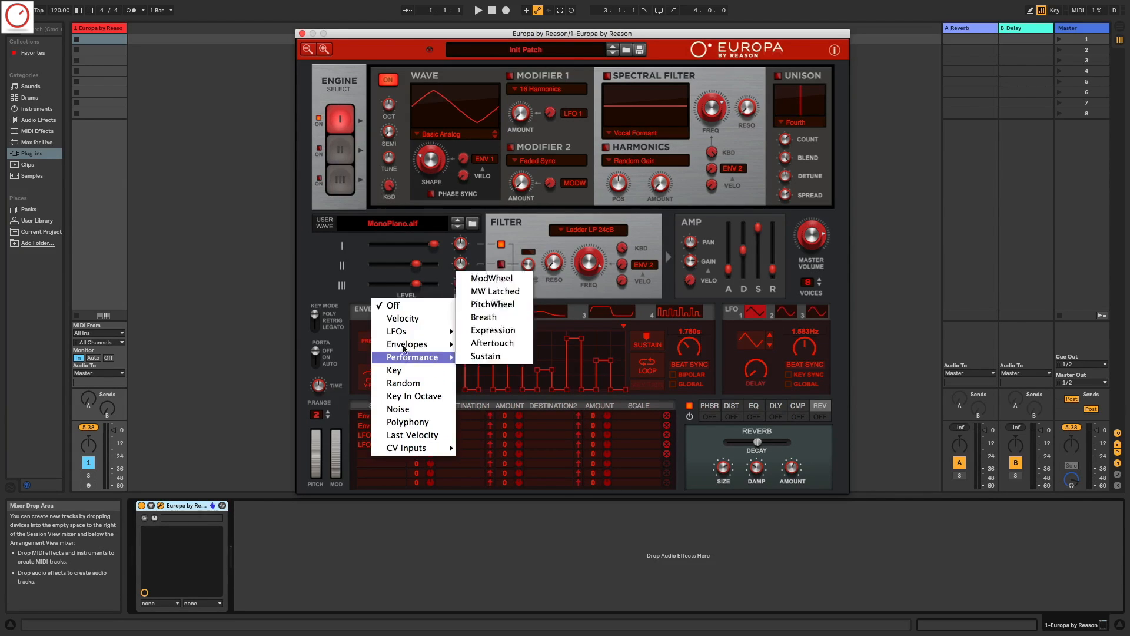
{"action": "left_click", "coordinate": [495, 282]}
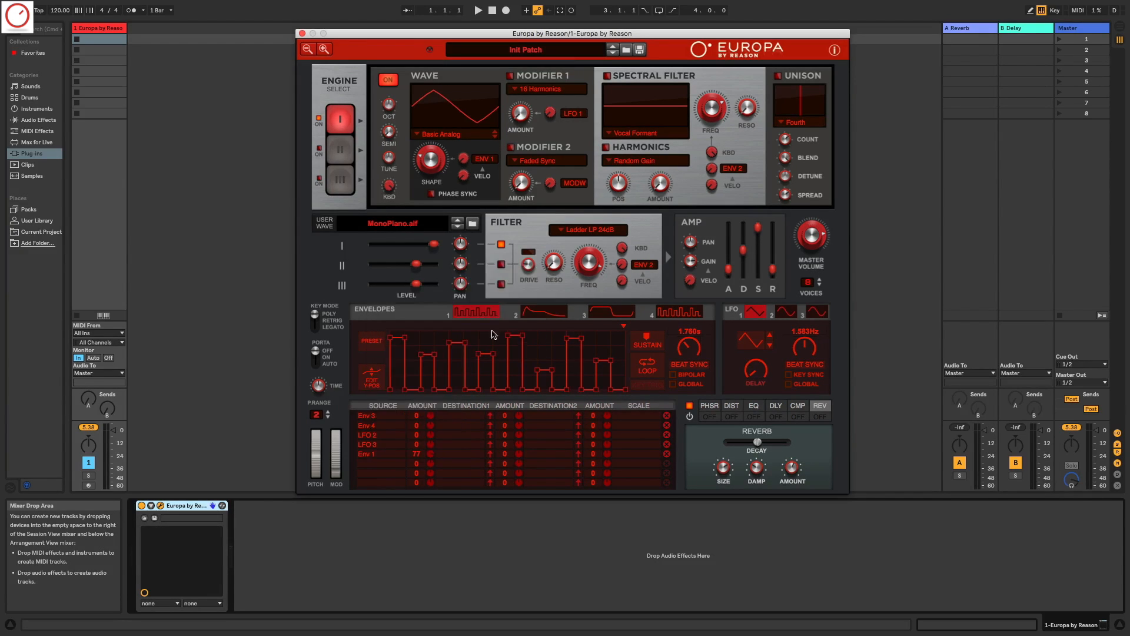
{"action": "left_click", "coordinate": [457, 453]}
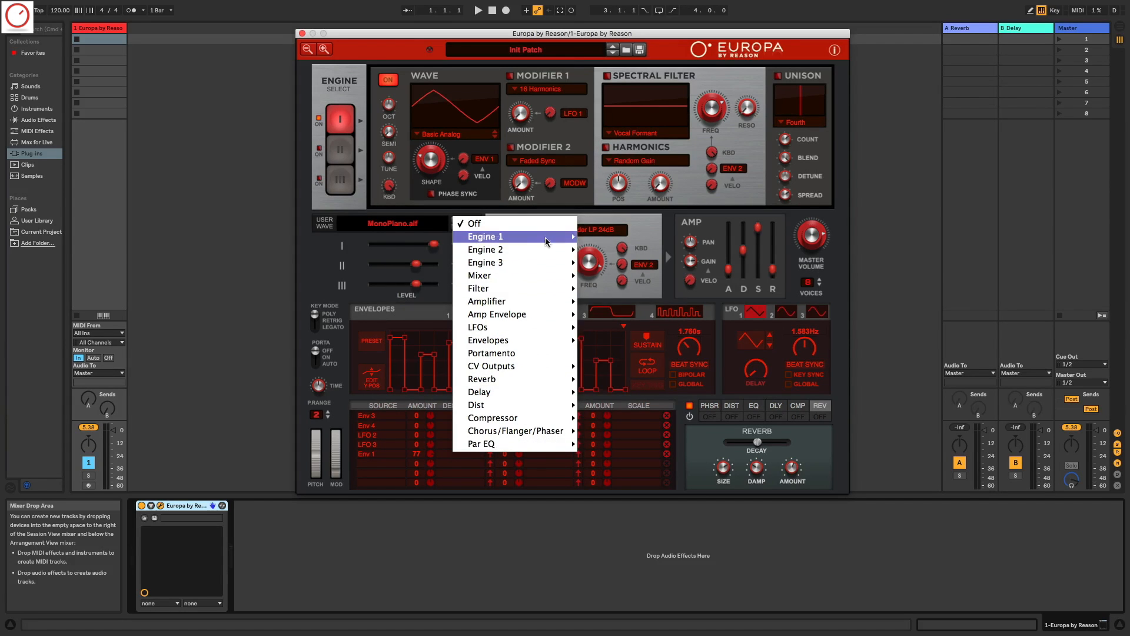
{"action": "mouse_move", "coordinate": [546, 241]}
{"action": "left_click", "coordinate": [627, 252]}
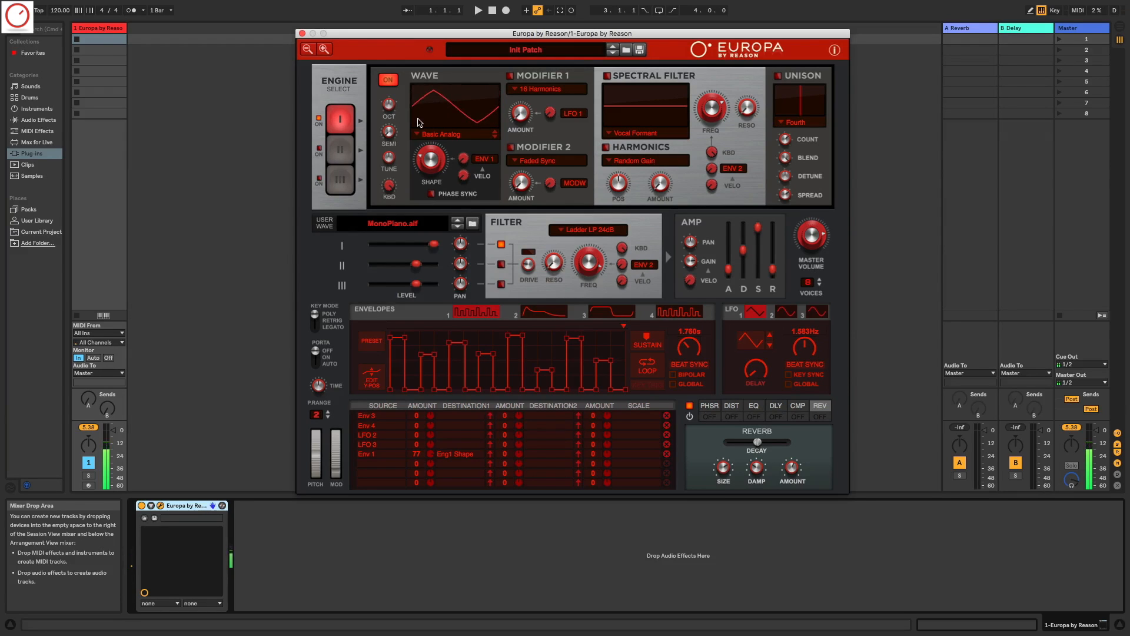
Step: Change engine 1's wave to Game and load the preset of repeated decaying spikes into envelope 1
{"action": "left_click", "coordinate": [437, 134]}
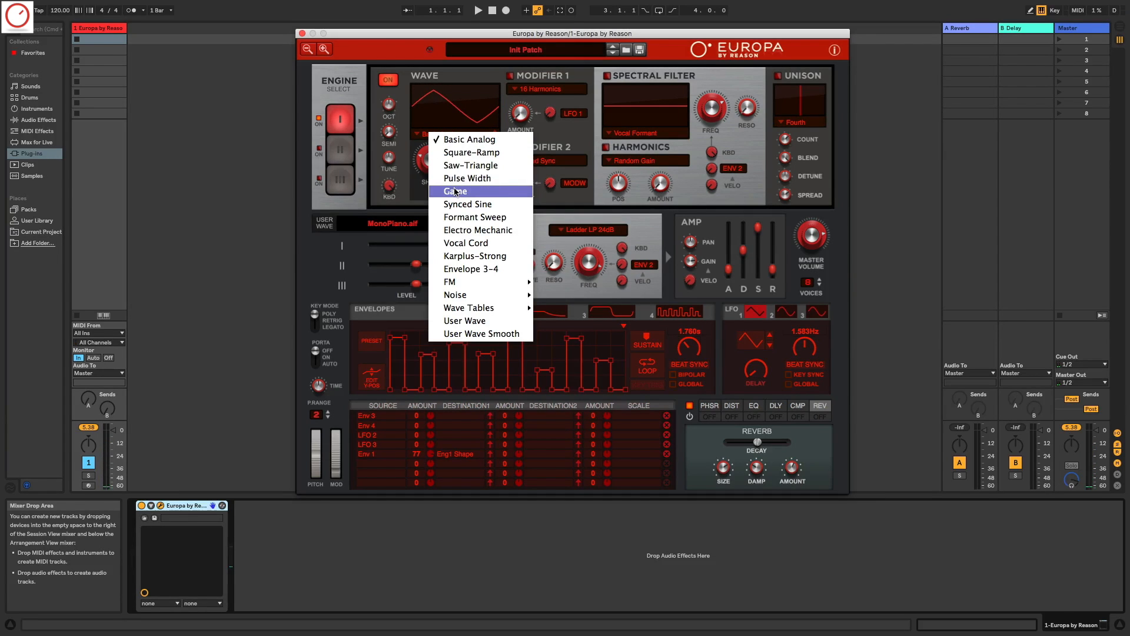
{"action": "left_click", "coordinate": [455, 191]}
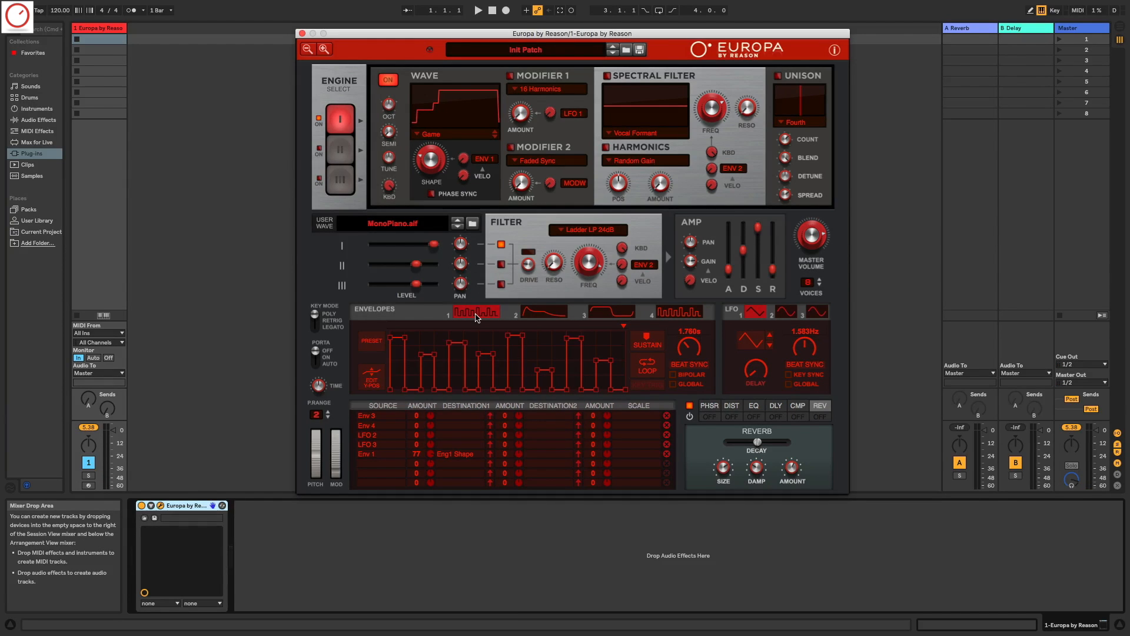
{"action": "left_click", "coordinate": [380, 341]}
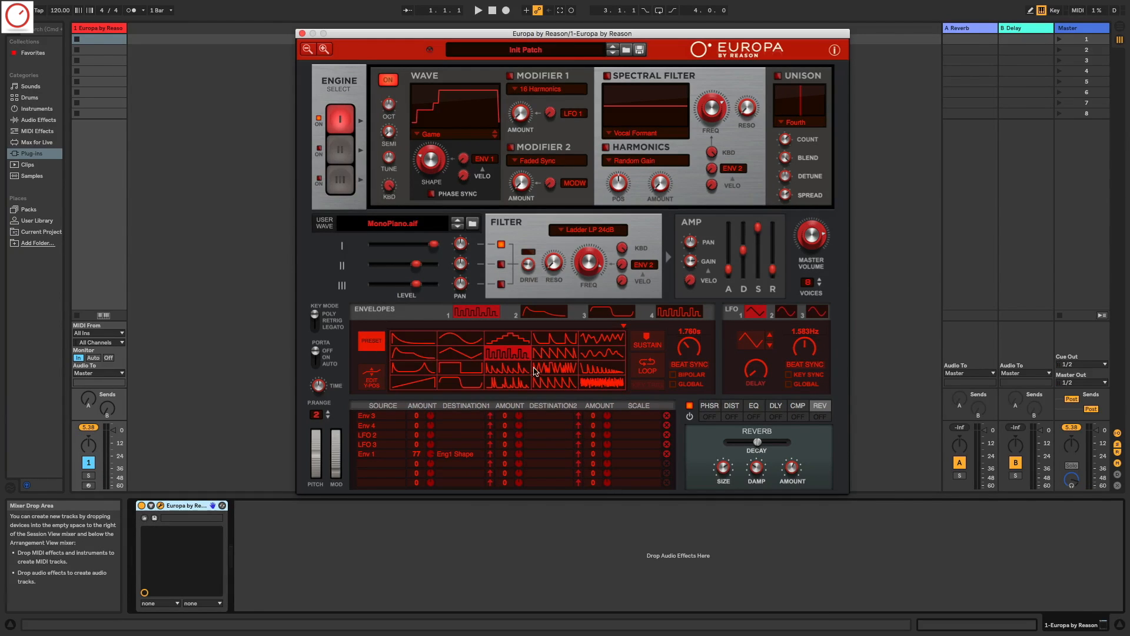
{"action": "left_click", "coordinate": [515, 367]}
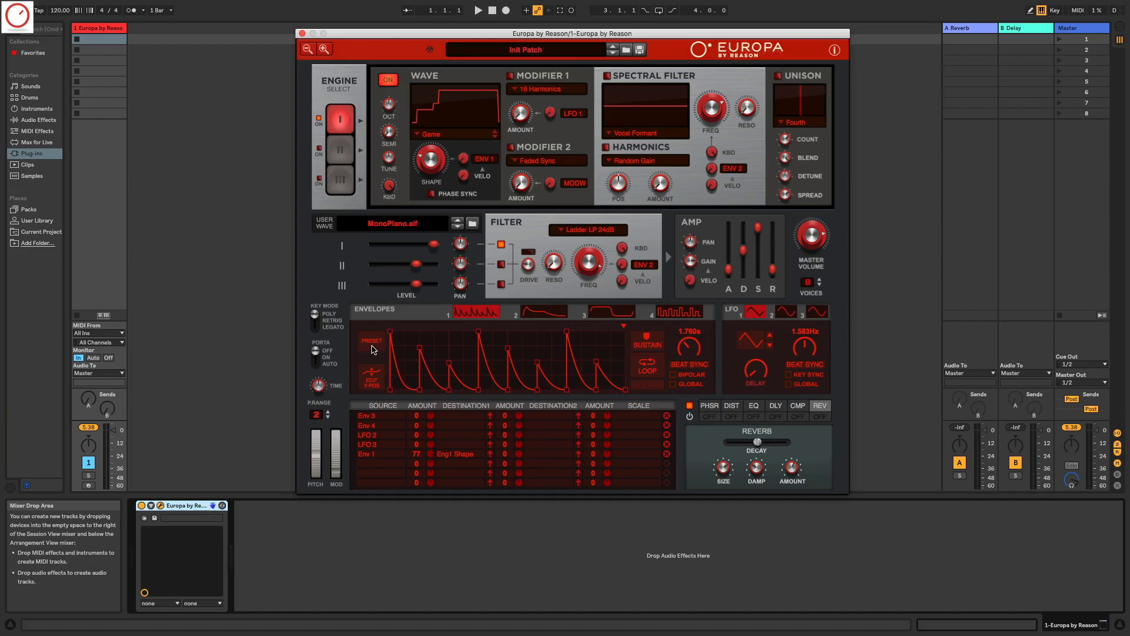
Step: View the curves of envelopes 2, 3 and 4 and return to envelope 1
{"action": "left_click", "coordinate": [544, 315]}
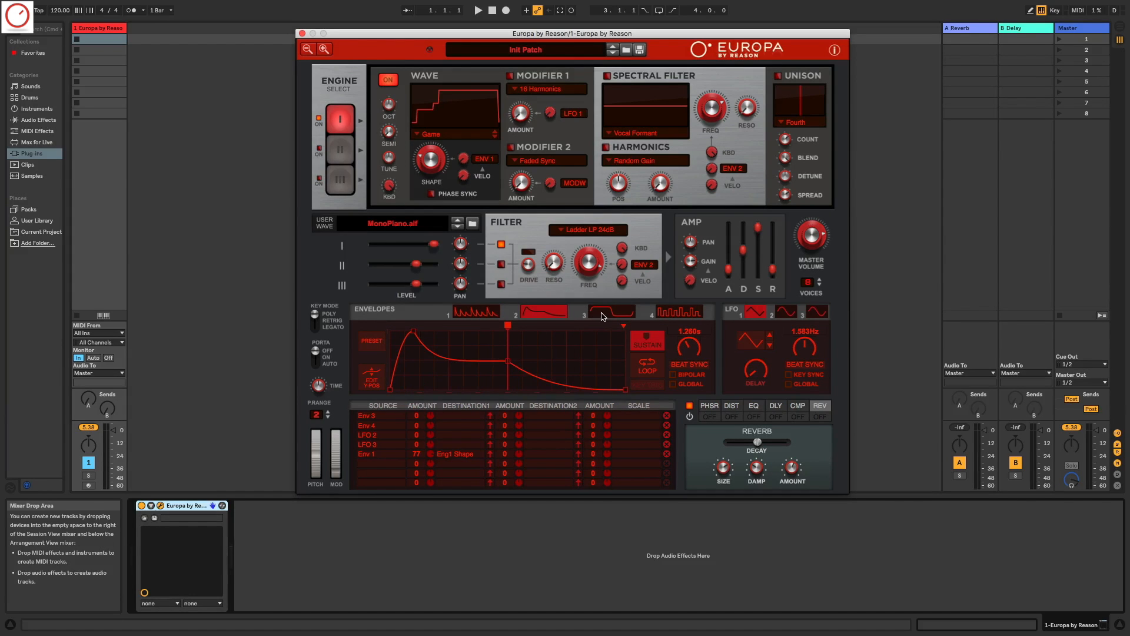
{"action": "left_click", "coordinate": [603, 316]}
{"action": "left_click", "coordinate": [669, 315]}
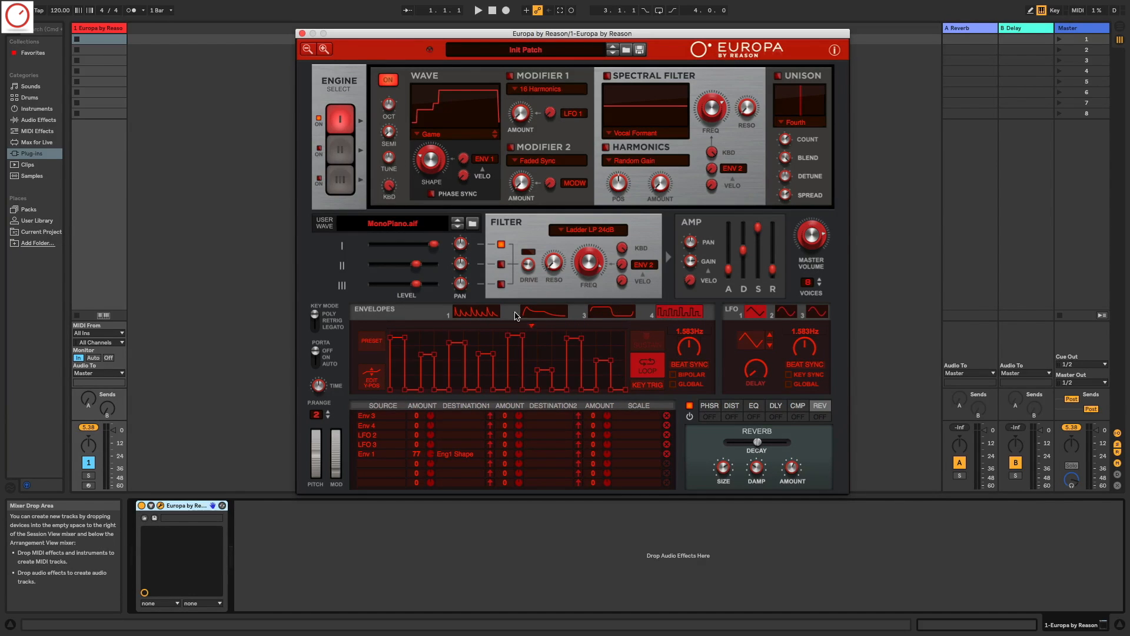
{"action": "left_click", "coordinate": [478, 316]}
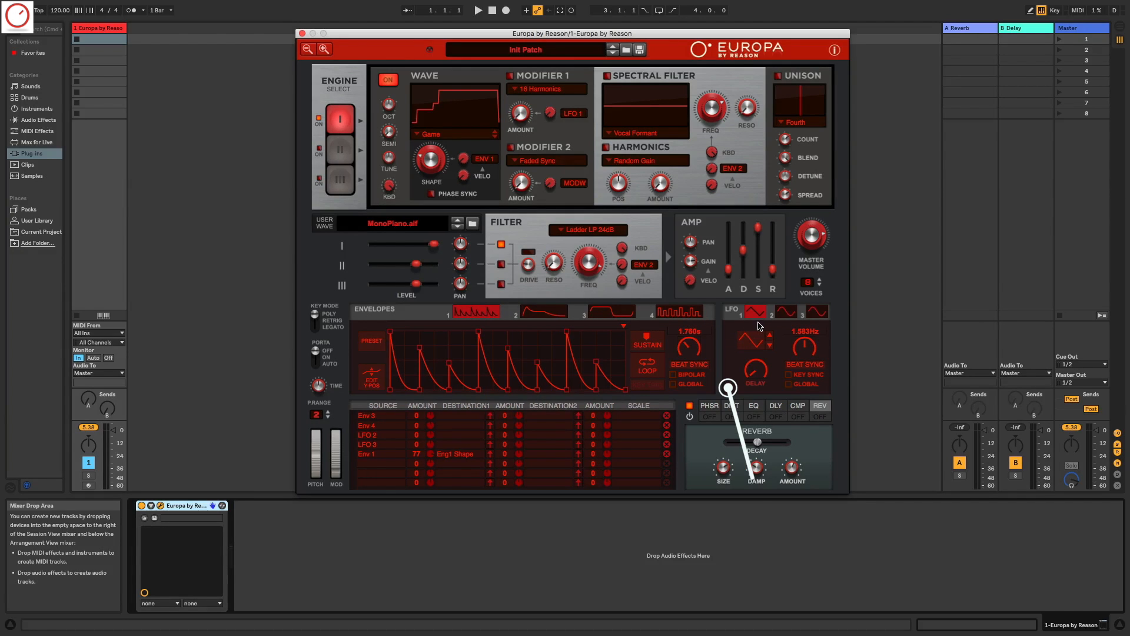
Step: Change LFO 1's waveform to the stepped shape
{"action": "left_click_drag", "start_coordinate": [754, 341], "coordinate": [761, 293]}
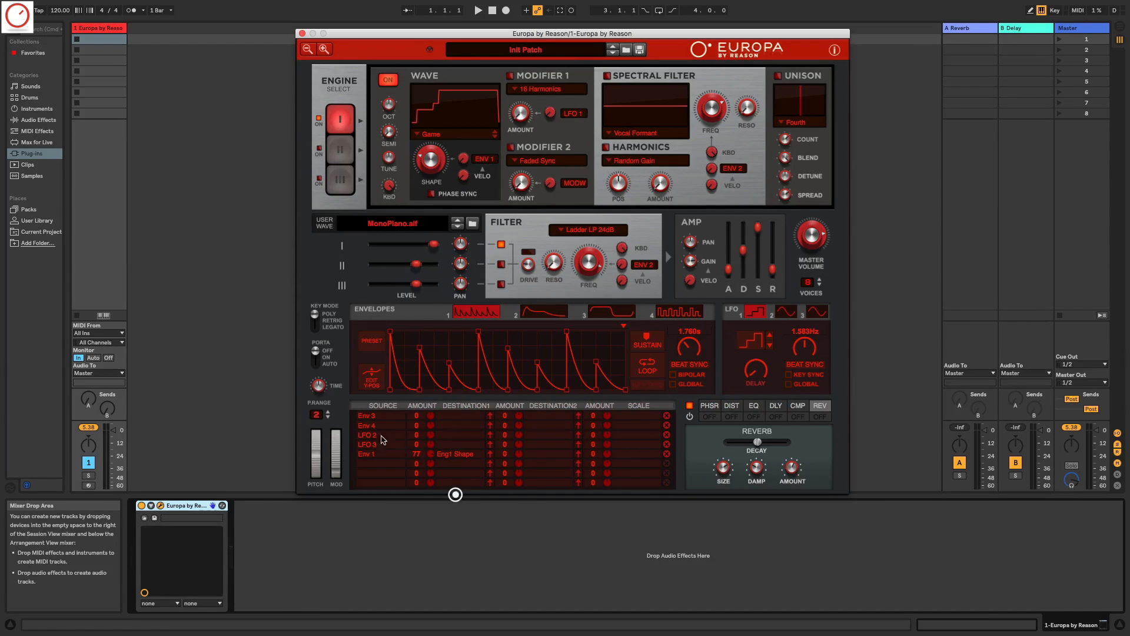
Step: View the available sources and first destinations for the first row of the modulation matrix, leaving its routing as is
{"action": "left_click", "coordinate": [366, 416]}
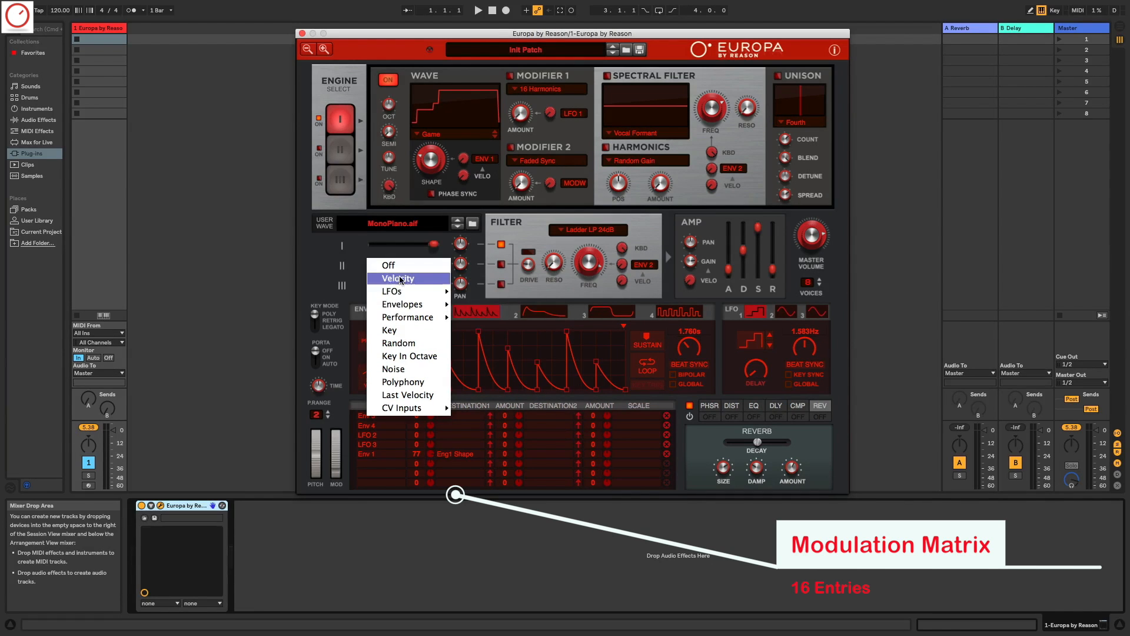
{"action": "left_click", "coordinate": [469, 418]}
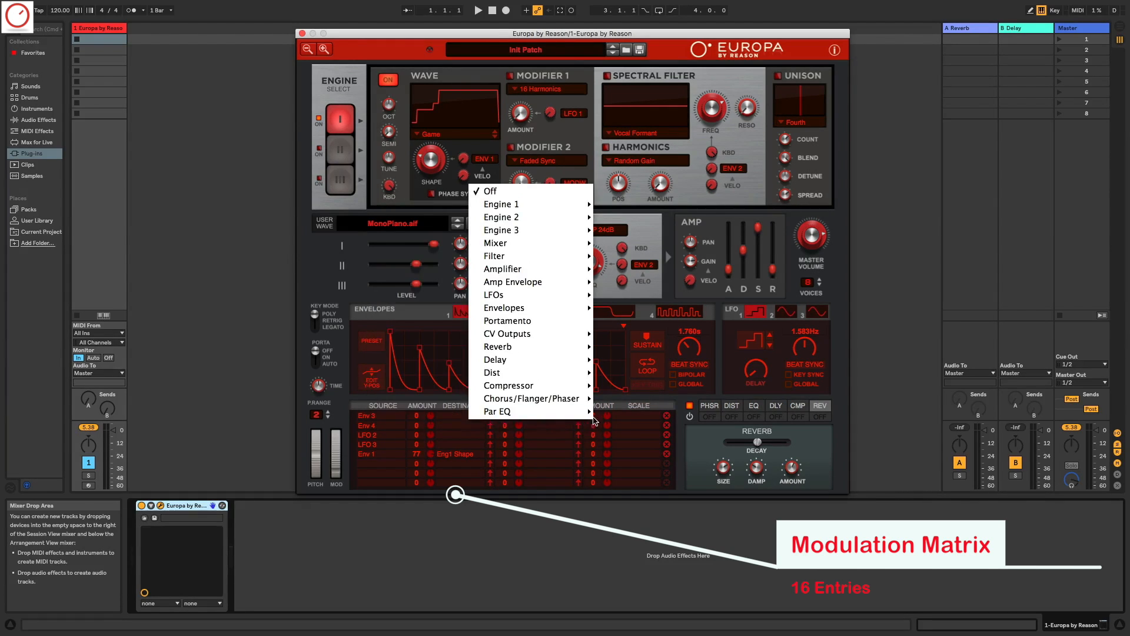
{"action": "left_click", "coordinate": [624, 404]}
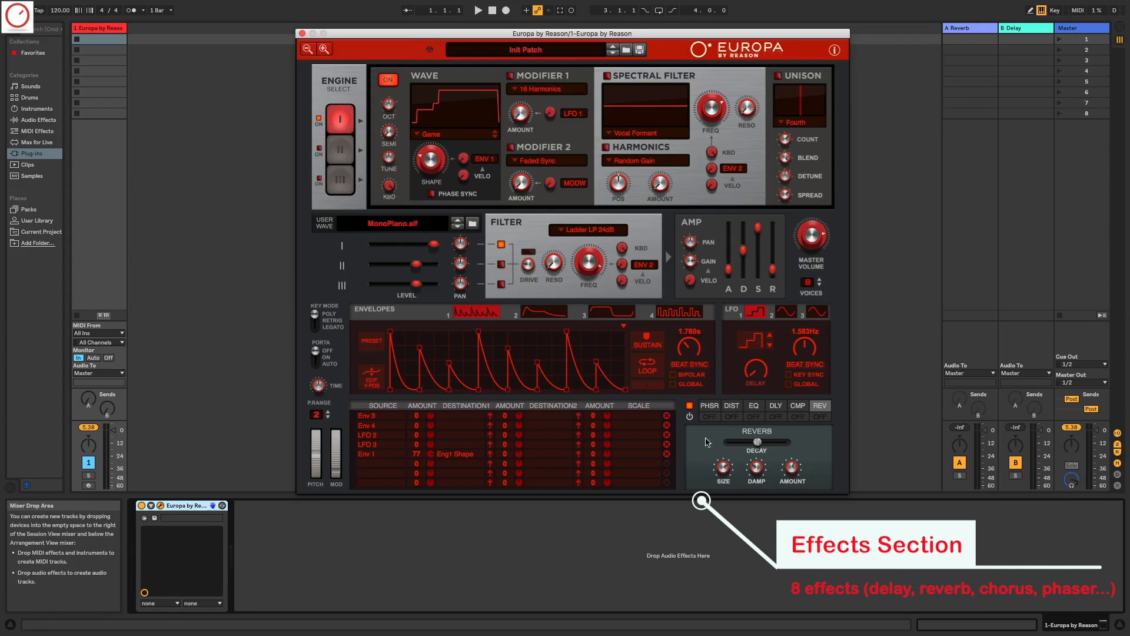
Step: View the controls of the compressor, delay, EQ, distortion and modulation effects one after another
{"action": "left_click", "coordinate": [806, 410]}
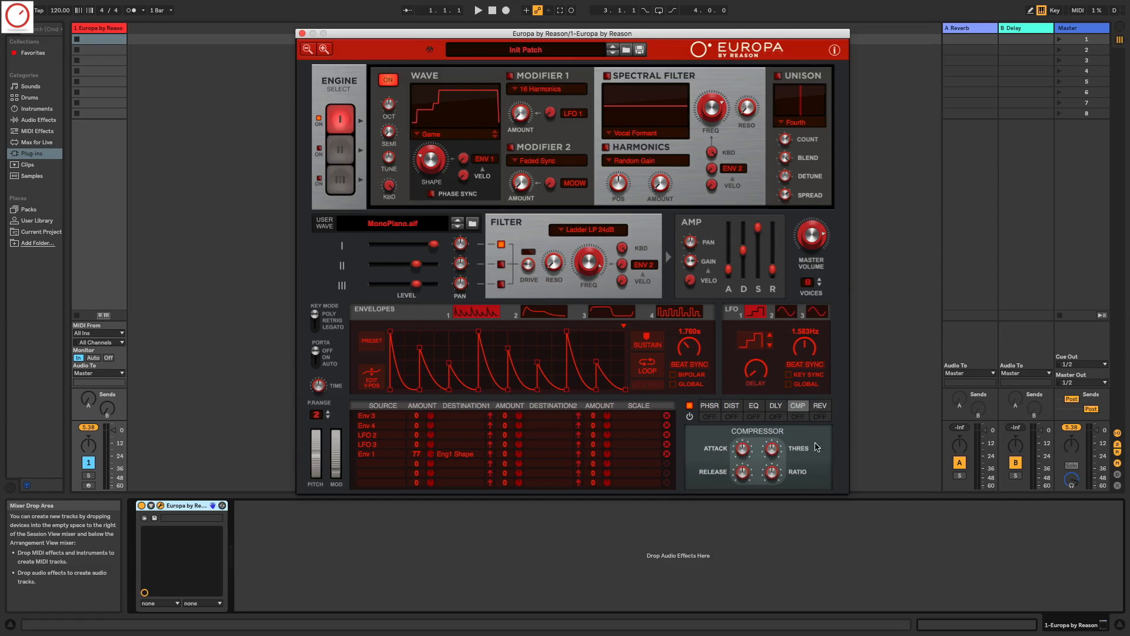
{"action": "left_click", "coordinate": [774, 408]}
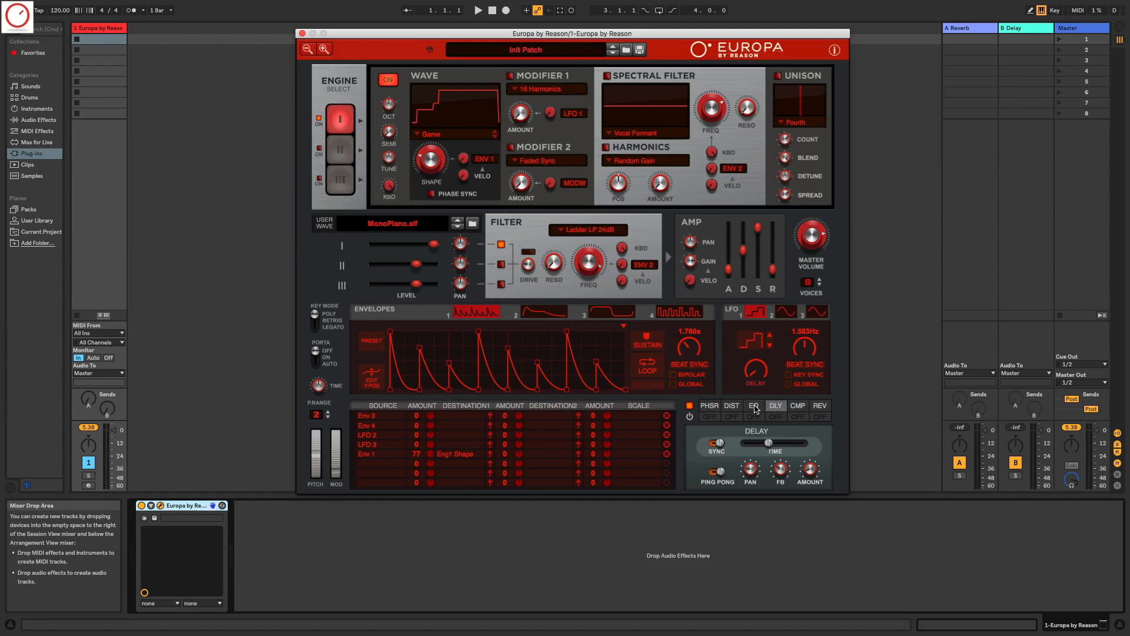
{"action": "left_click", "coordinate": [755, 407]}
{"action": "left_click", "coordinate": [733, 408]}
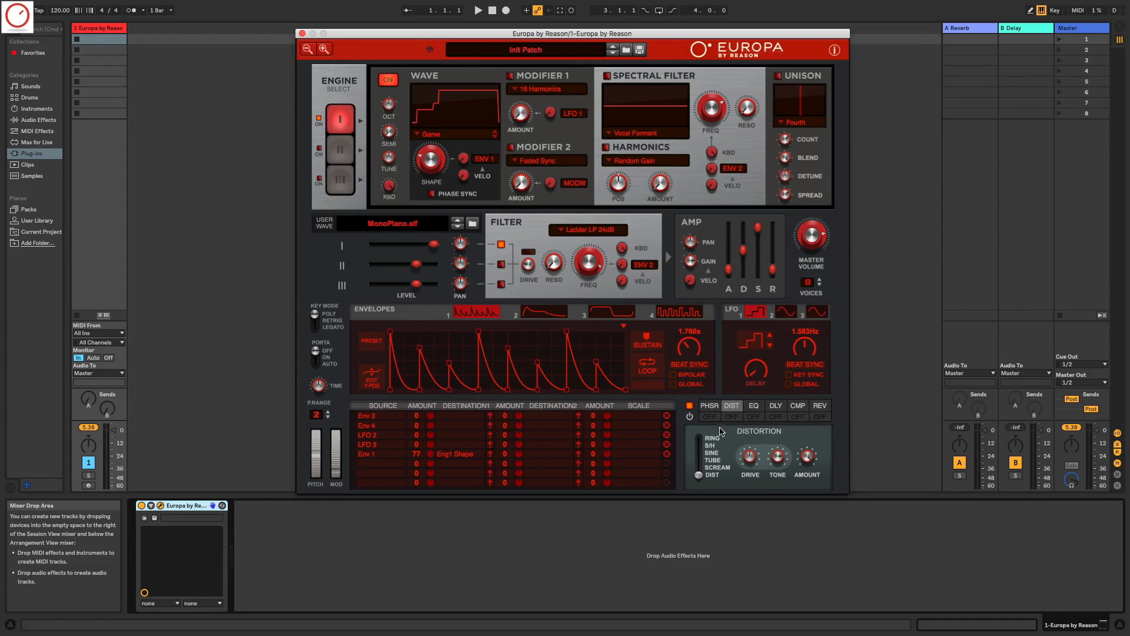
{"action": "left_click", "coordinate": [711, 408]}
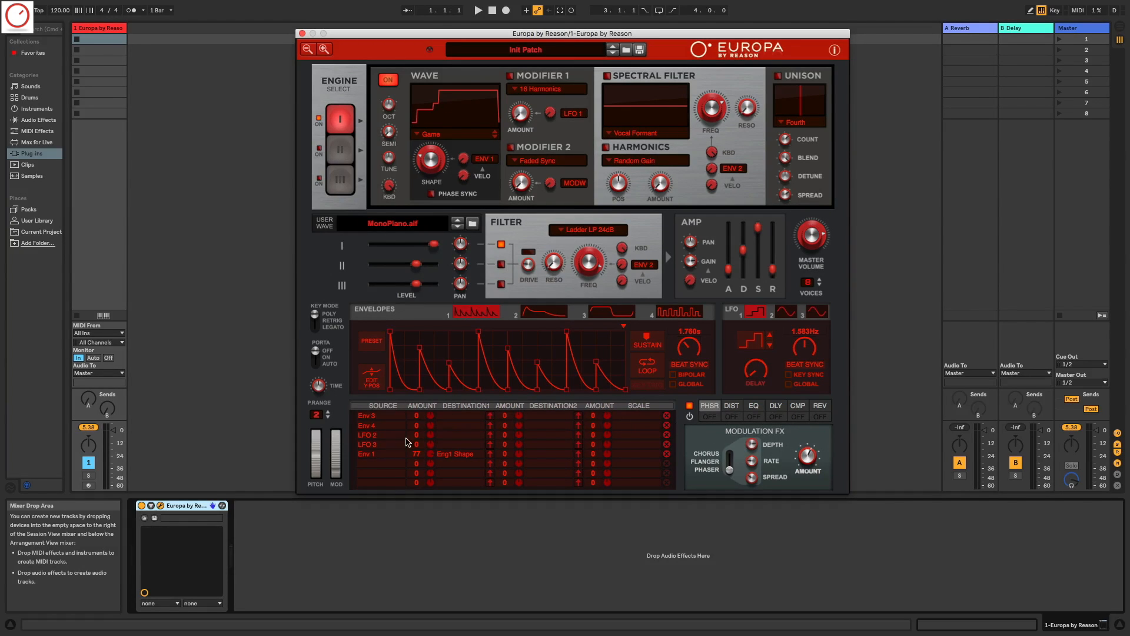
Step: Examine the effect destinations, such as Delay, Reverb and Chorus/Flanger/Phaser, and the Performance sources offered in the modulation matrix, without assigning any
{"action": "left_click", "coordinate": [451, 438]}
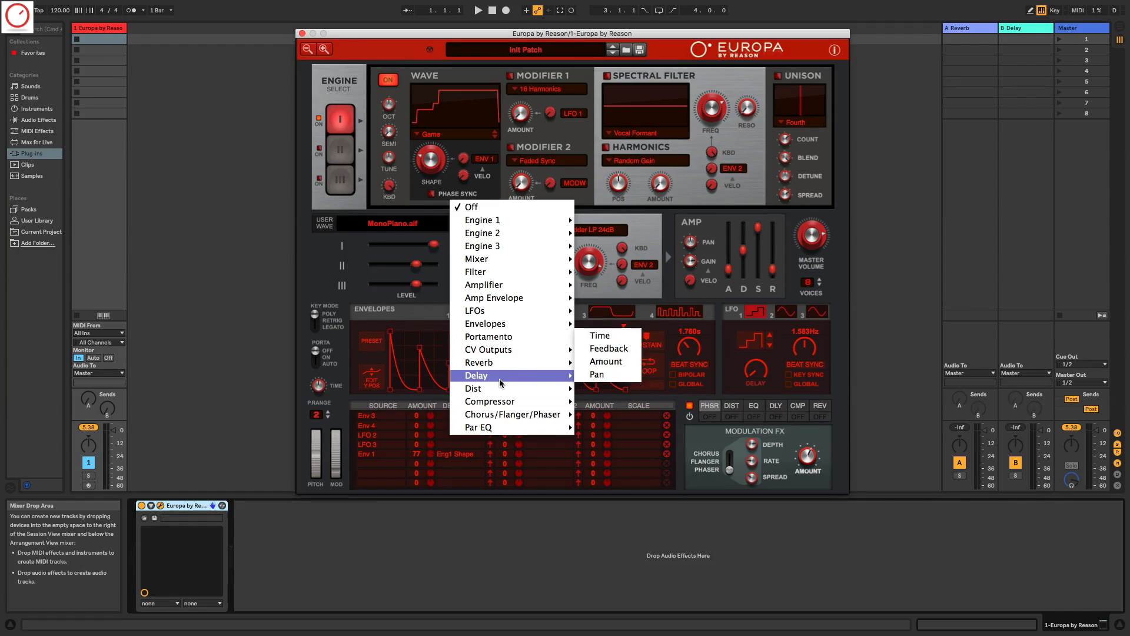
{"action": "mouse_move", "coordinate": [500, 365]}
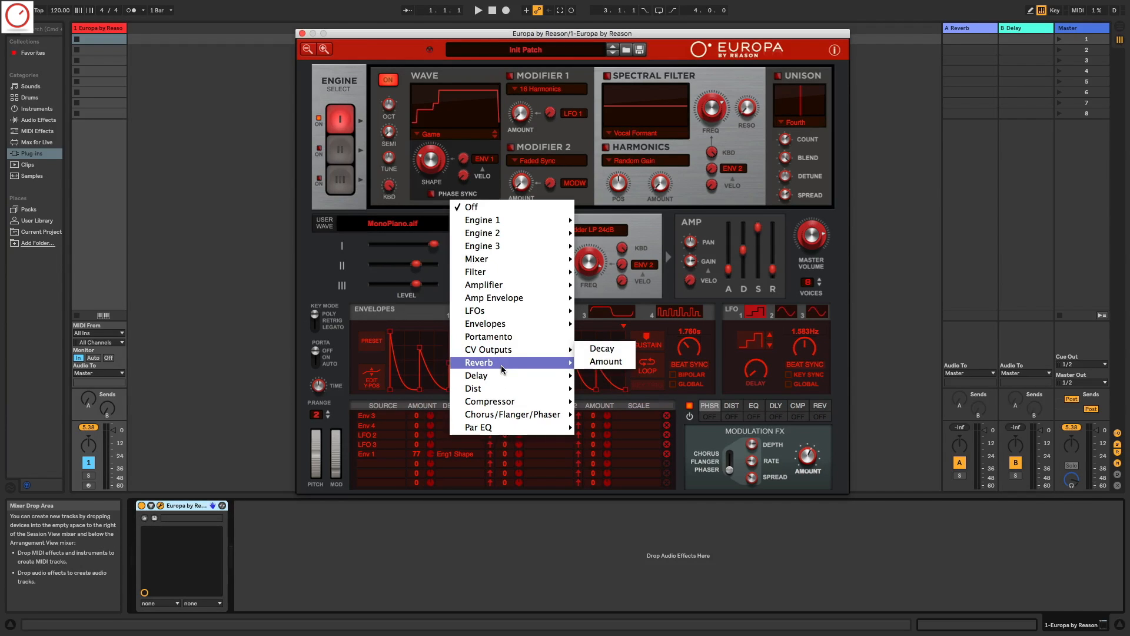
{"action": "left_click", "coordinate": [420, 433]}
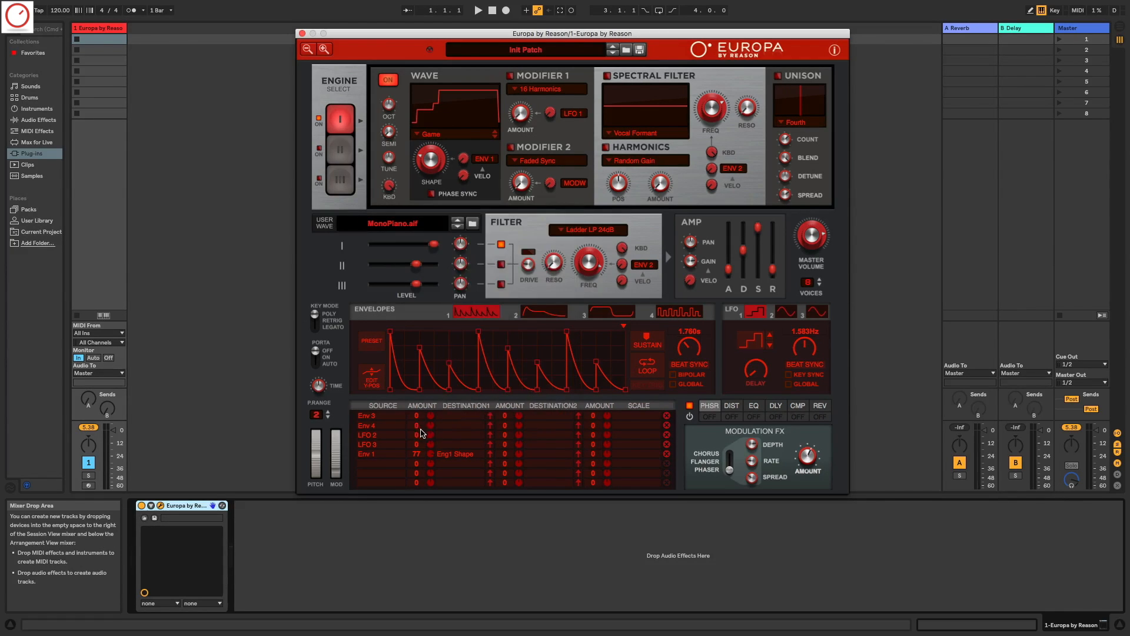
{"action": "left_click", "coordinate": [454, 423]}
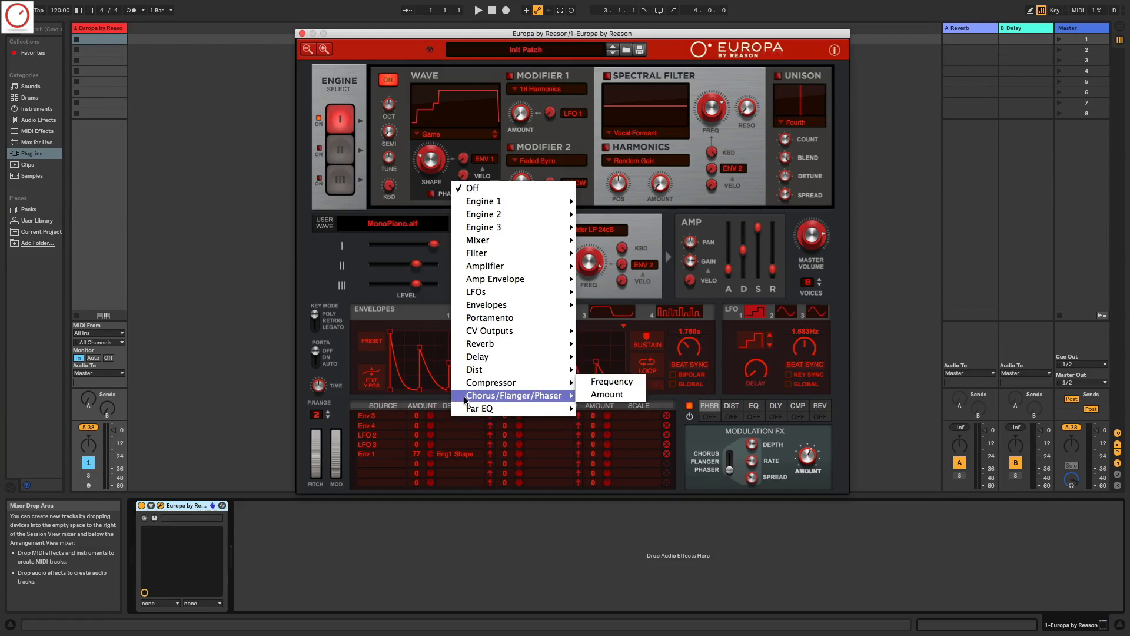
{"action": "left_click", "coordinate": [393, 418]}
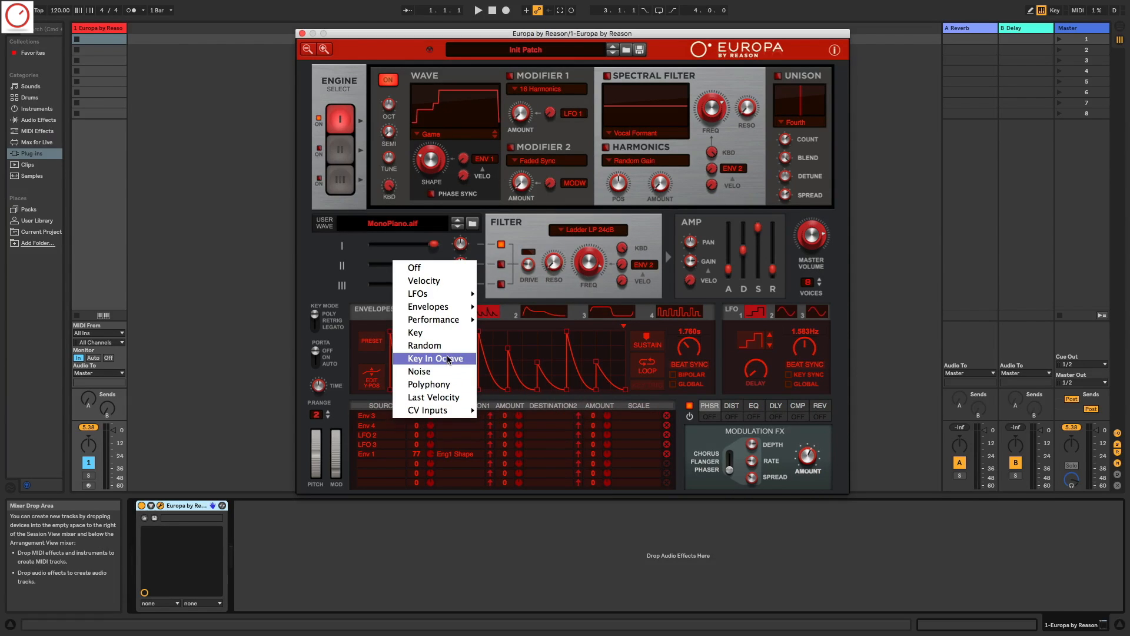
{"action": "mouse_move", "coordinate": [448, 318]}
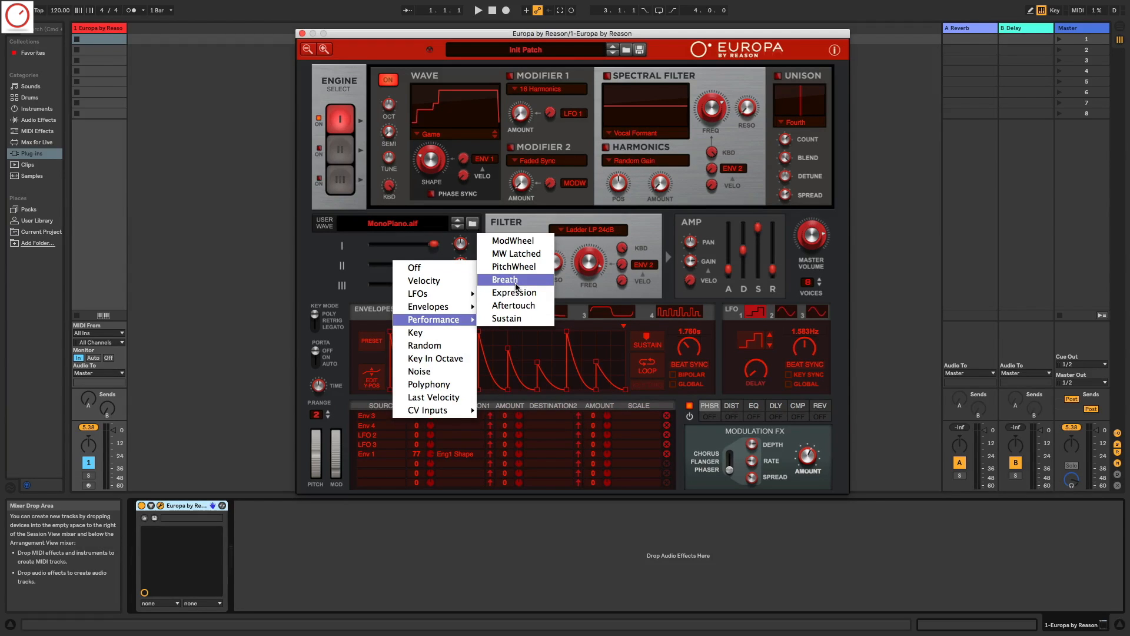
{"action": "left_click", "coordinate": [498, 405]}
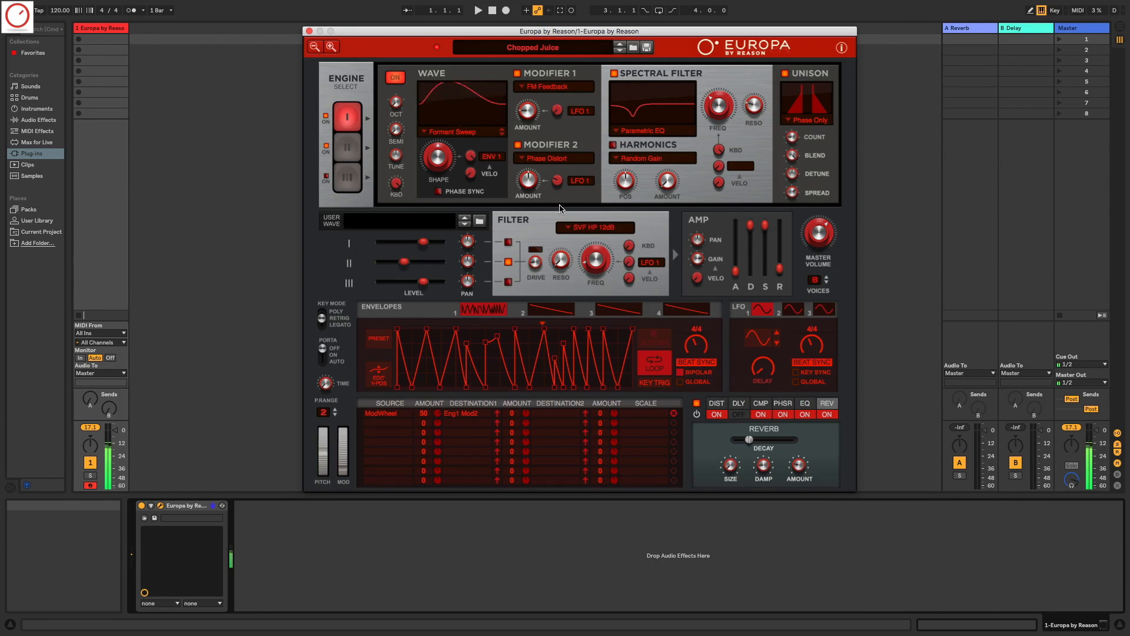
Step: Sweep engine 1's Modifier 2 amount up and back down while the Chopped Juice patch plays
{"action": "left_click_drag", "start_coordinate": [531, 184], "coordinate": [561, 128]}
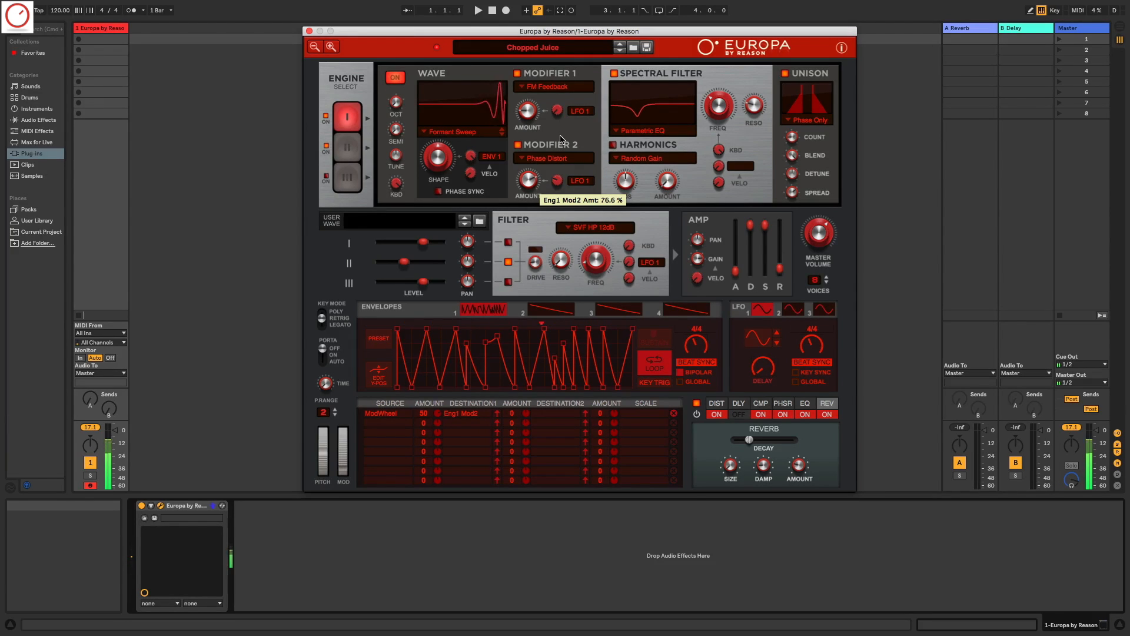
{"action": "left_click_drag", "start_coordinate": [568, 132], "coordinate": [570, 186]}
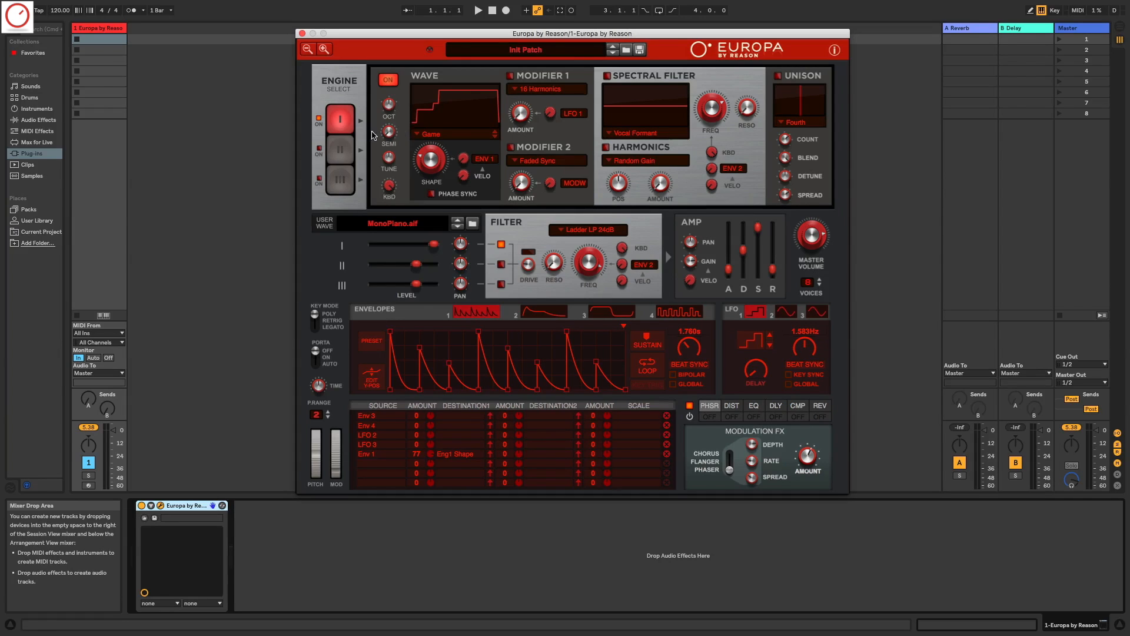
Step: View the settings of engines 2 and 3 and return to engine 1
{"action": "left_click", "coordinate": [346, 149]}
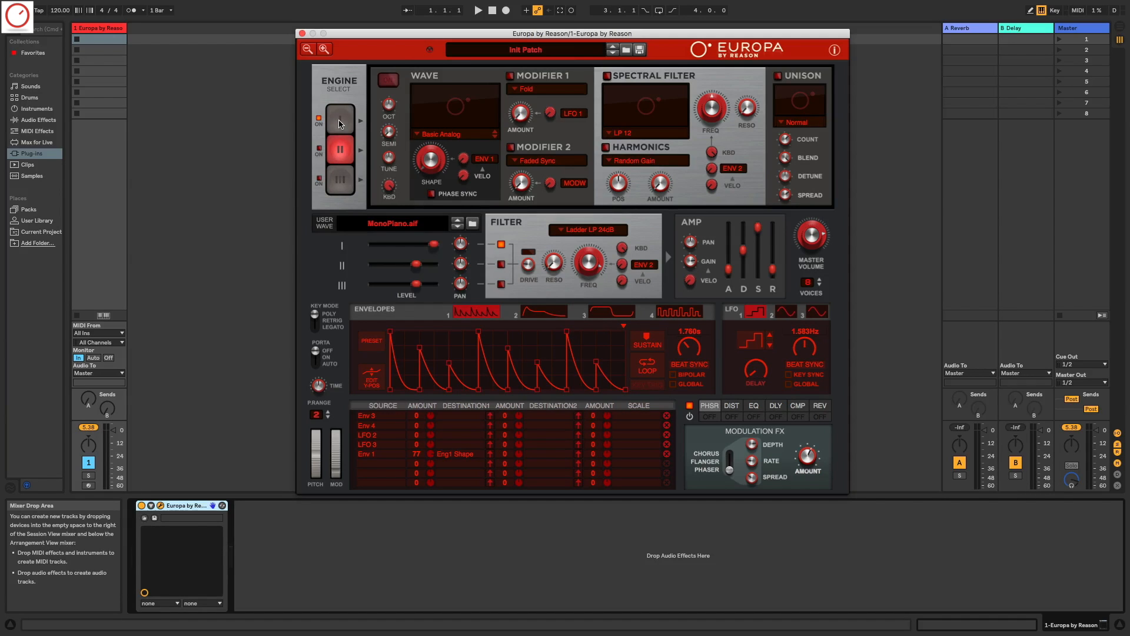
{"action": "left_click", "coordinate": [339, 126]}
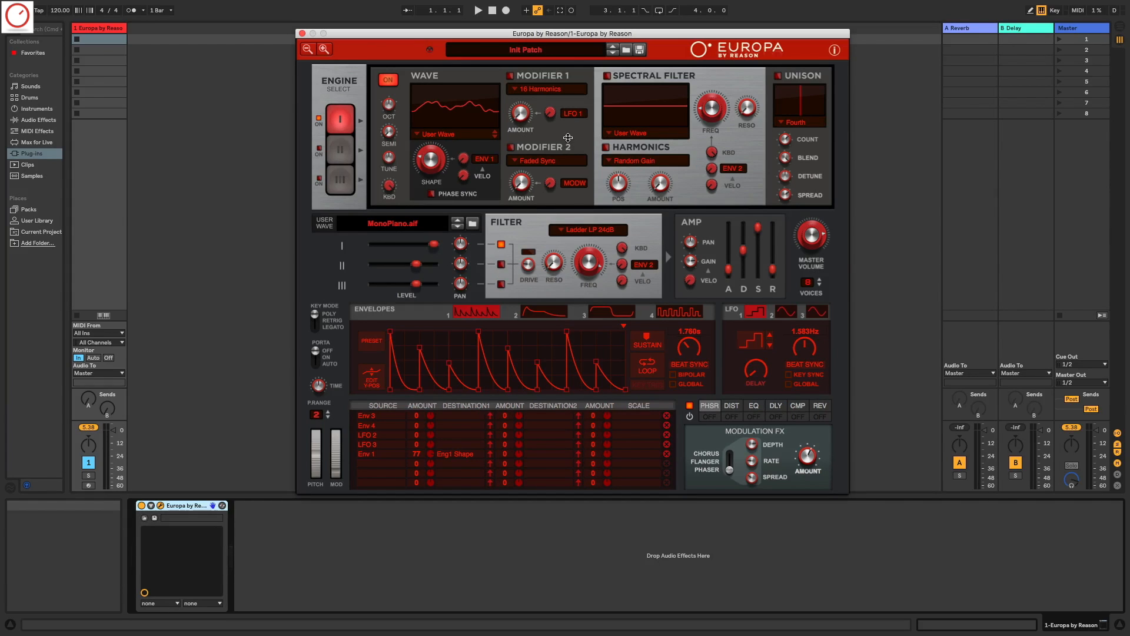
{"action": "left_click", "coordinate": [343, 152]}
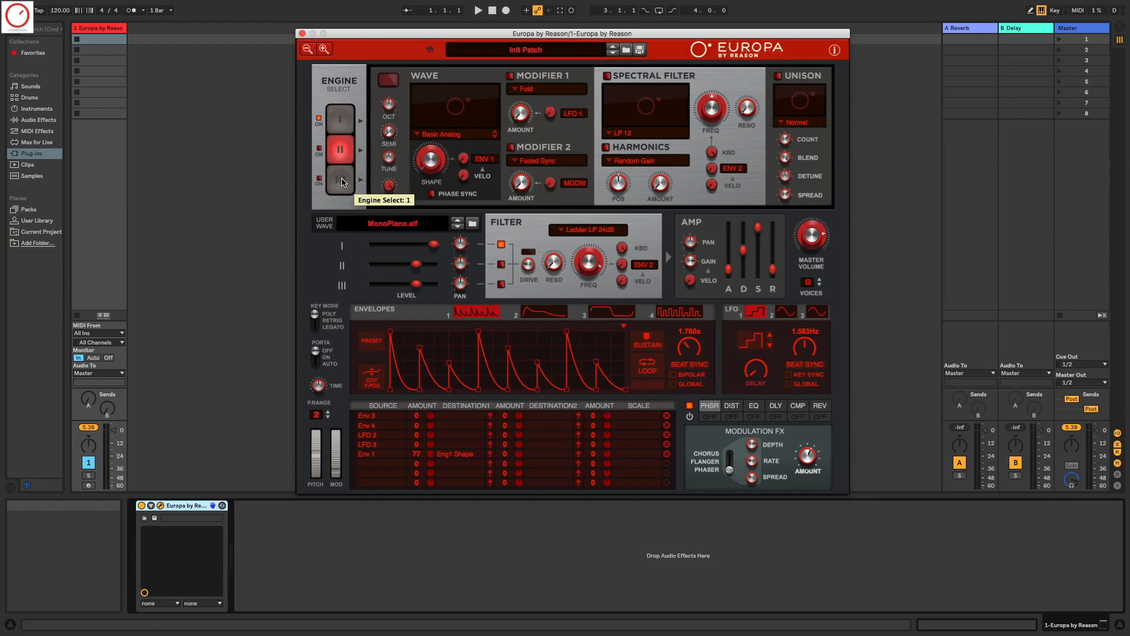
{"action": "left_click", "coordinate": [343, 182]}
{"action": "left_click", "coordinate": [333, 121]}
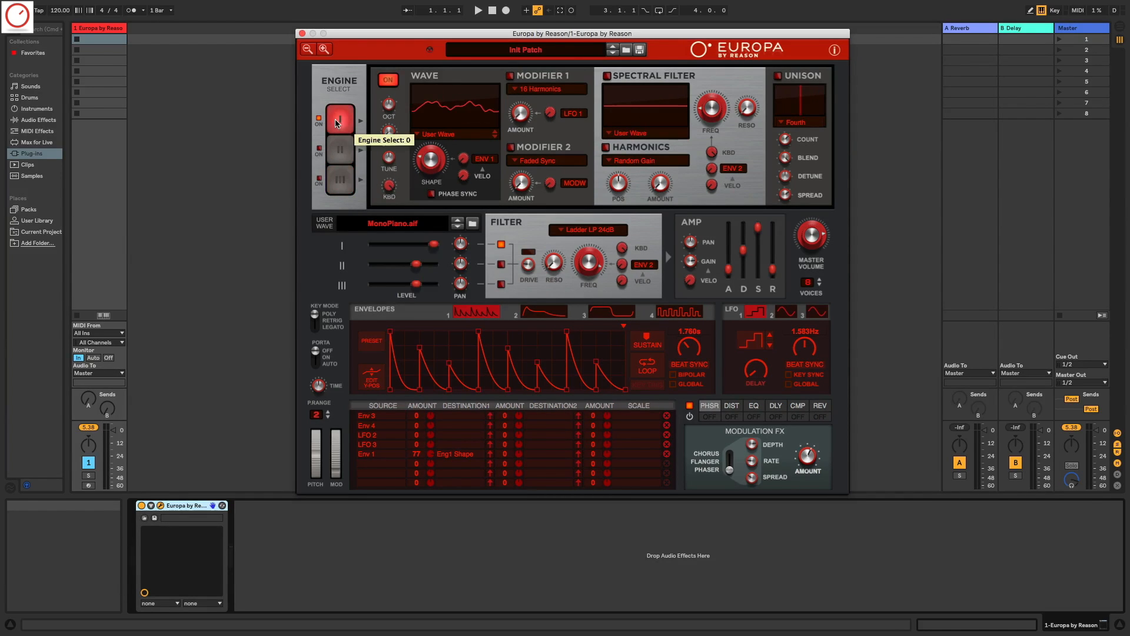